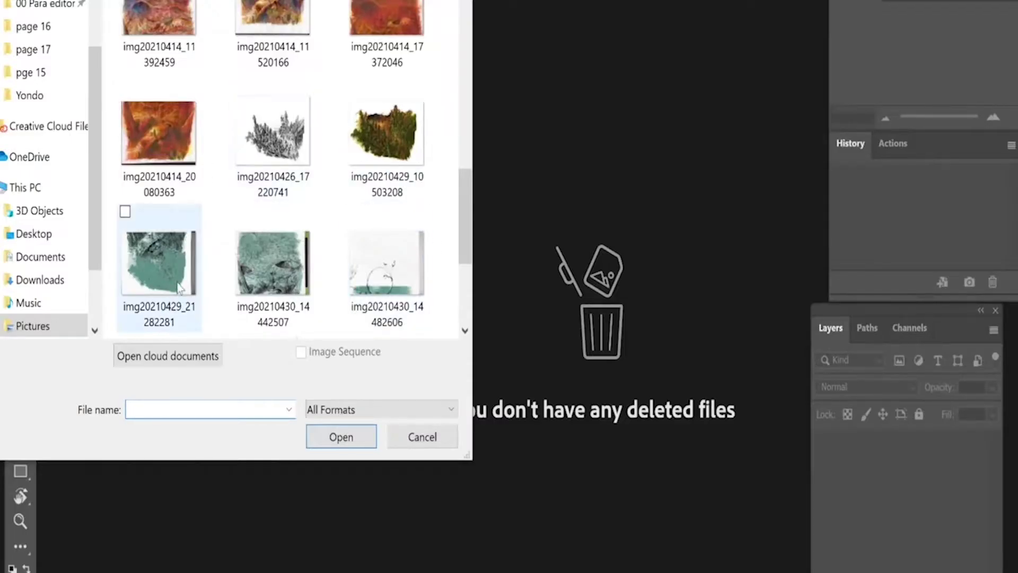
# Select the first scanned drawing in the Pictures folder.
pyautogui.click(166, 270)
# Open both scans and create a new blank 11 x 17 in Tabloid document.
pyautogui.keyDown('shift'); pyautogui.click(387, 262); pyautogui.keyUp('shift')
pyautogui.press('Return')
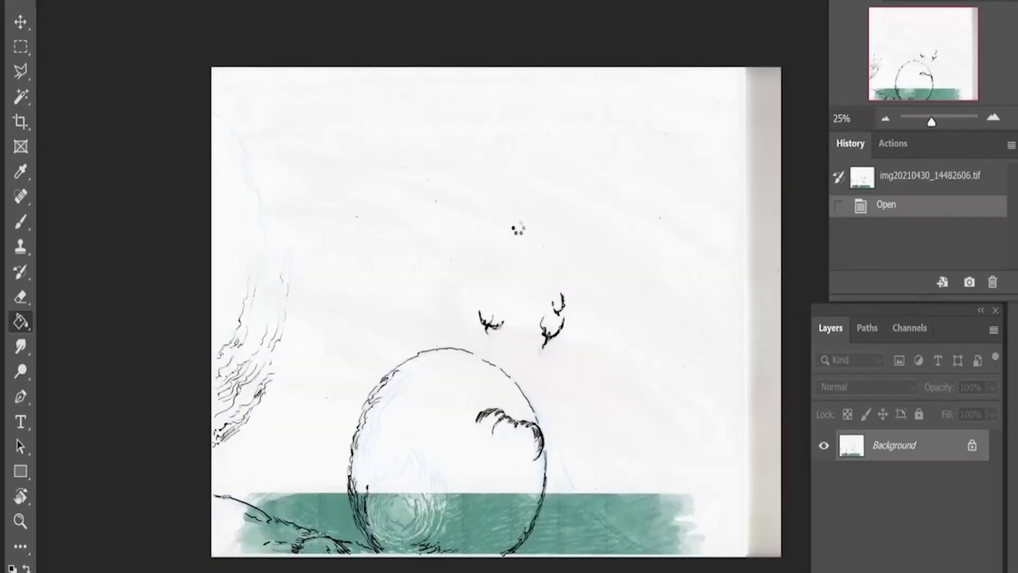
pyautogui.click(9, 7)
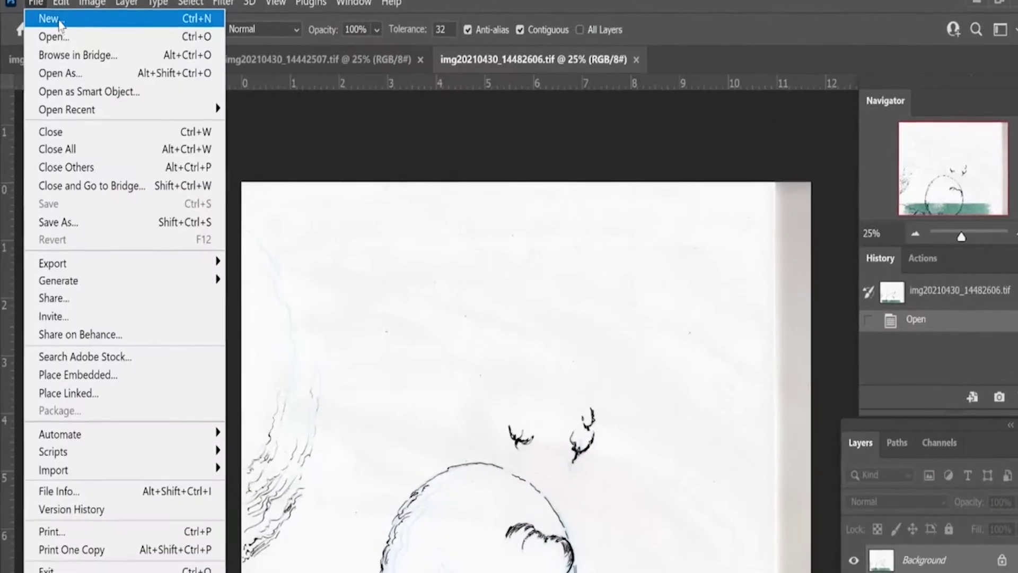
pyautogui.click(50, 16)
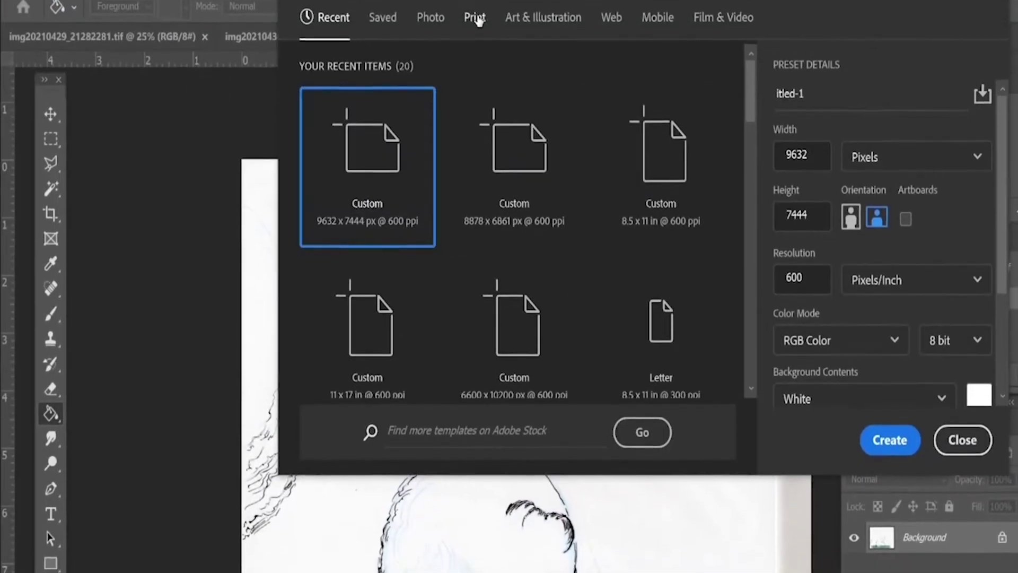
pyautogui.click(475, 25)
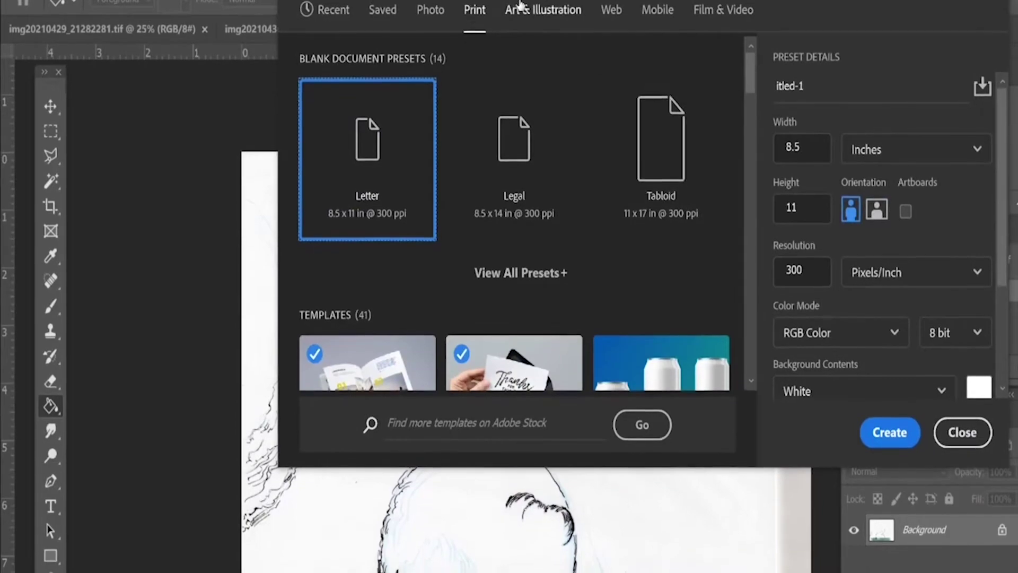
pyautogui.click(661, 143)
pyautogui.click(794, 255)
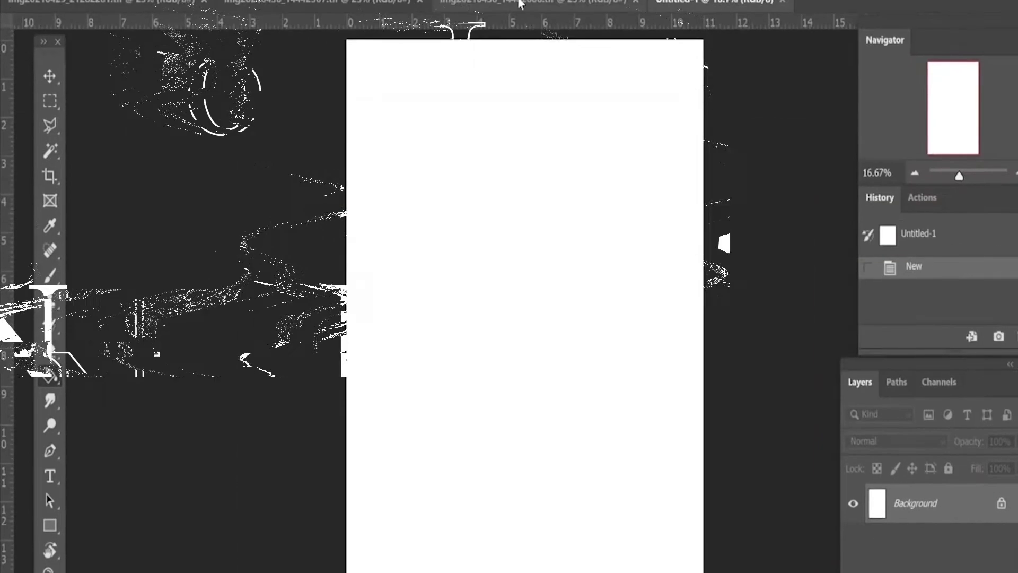
# Paste both scans as layers on the Tabloid page, the second stacked above the first.
pyautogui.hotkey('ctrl', 'c')
pyautogui.hotkey('ctrl', 'v')
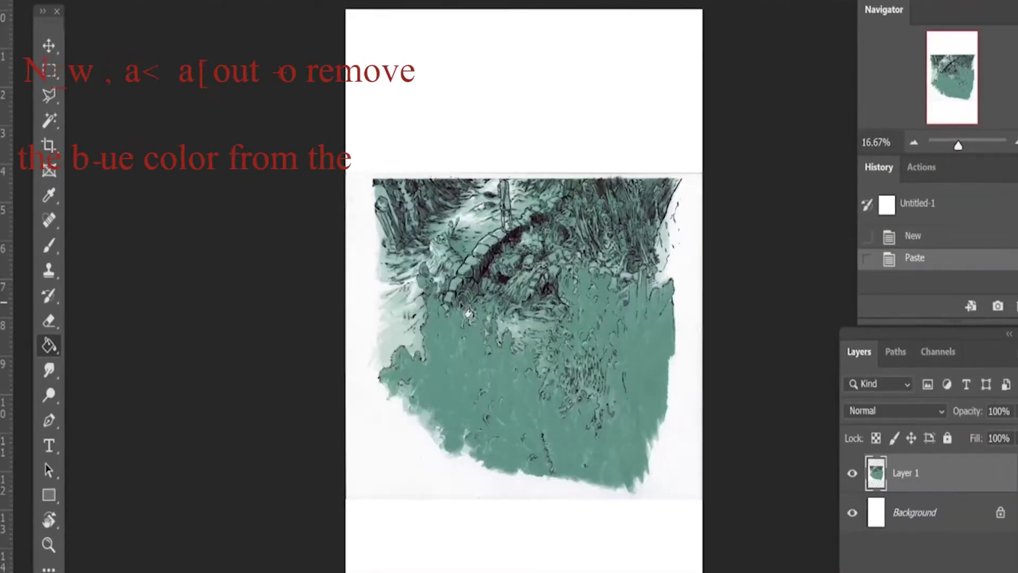
pyautogui.moveTo(537, 297); pyautogui.dragTo(540, 450)
pyautogui.hotkey('ctrl', 'Tab')
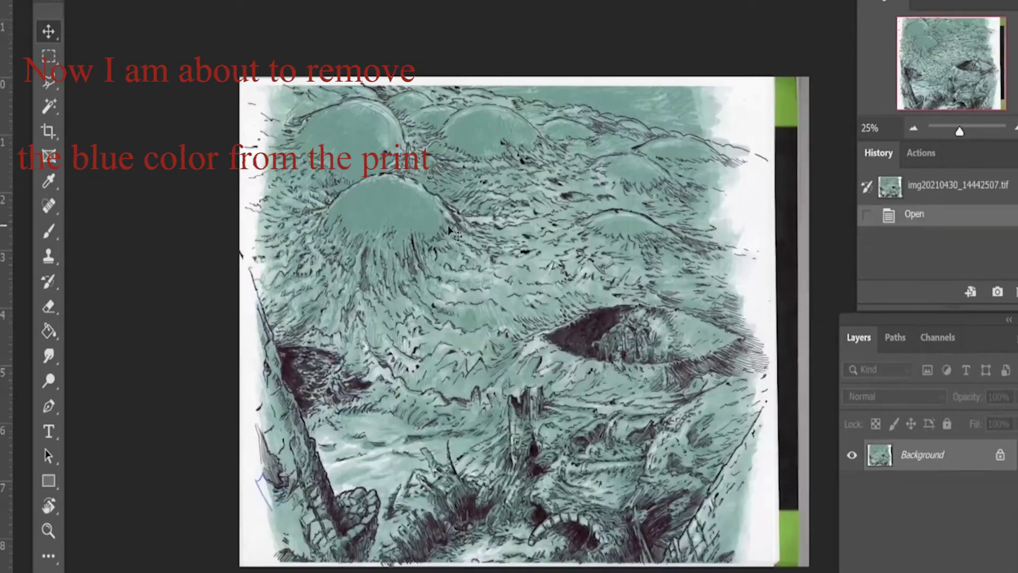
pyautogui.hotkey('ctrl', 'a')
pyautogui.hotkey('ctrl', 'c')
pyautogui.hotkey('ctrl', 'Tab')
pyautogui.hotkey('ctrl', 'v')
pyautogui.moveTo(510, 301); pyautogui.dragTo(510, 145)
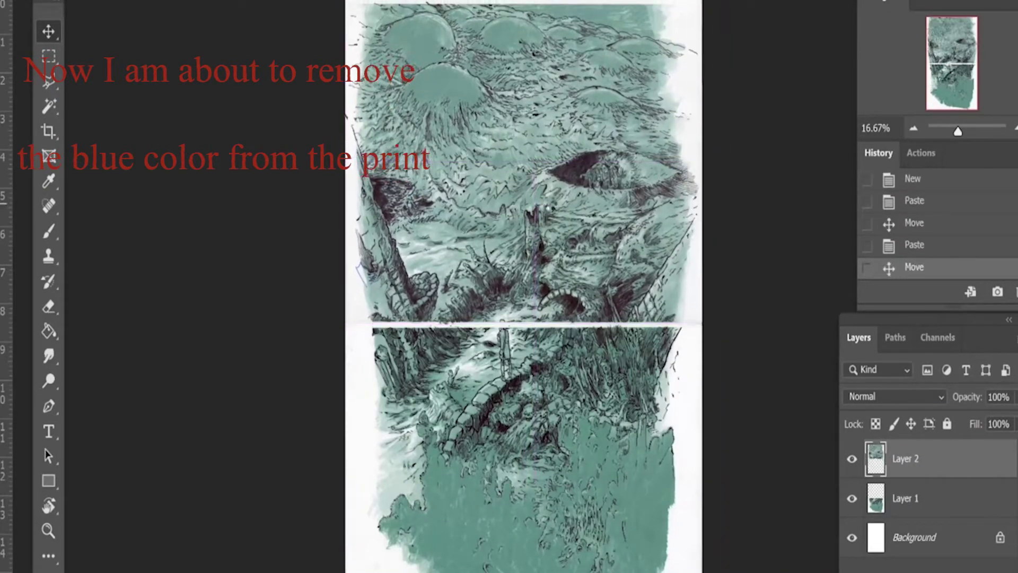
# Enlarge the canvas, paste the remaining scan as another layer and reposition it, then select Layer 1.
pyautogui.hotkey('ctrl', 'alt', 'c')
pyautogui.press('Return')
pyautogui.hotkey('ctrl', 'Tab')
pyautogui.hotkey('ctrl', 'a')
pyautogui.hotkey('ctrl', 'c')
pyautogui.hotkey('ctrl', 'Tab')
pyautogui.hotkey('ctrl', 'v')
pyautogui.moveTo(500, 96); pyautogui.dragTo(500, 53)
pyautogui.click(905, 540)
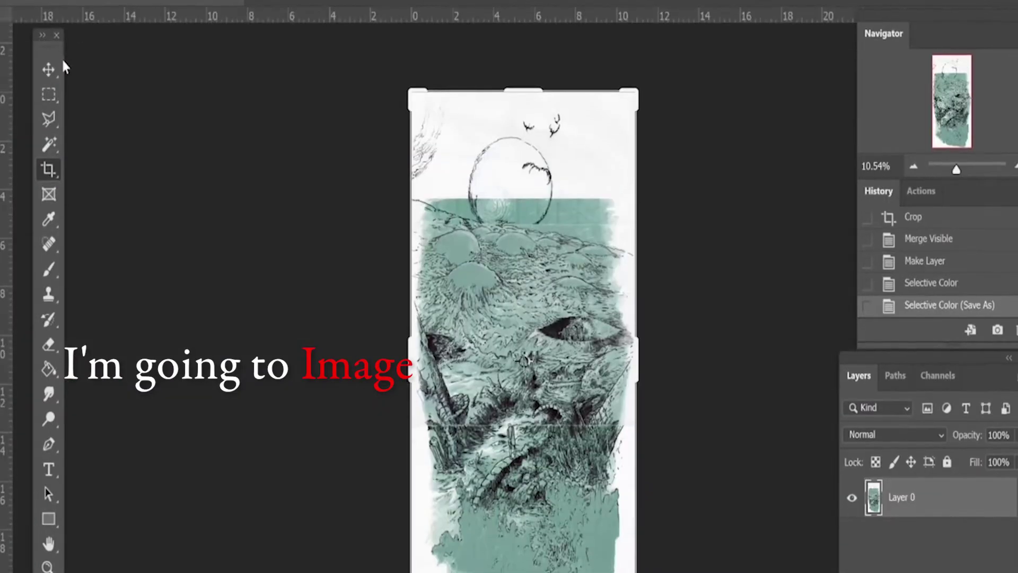
pyautogui.hotkey('alt', 'i')
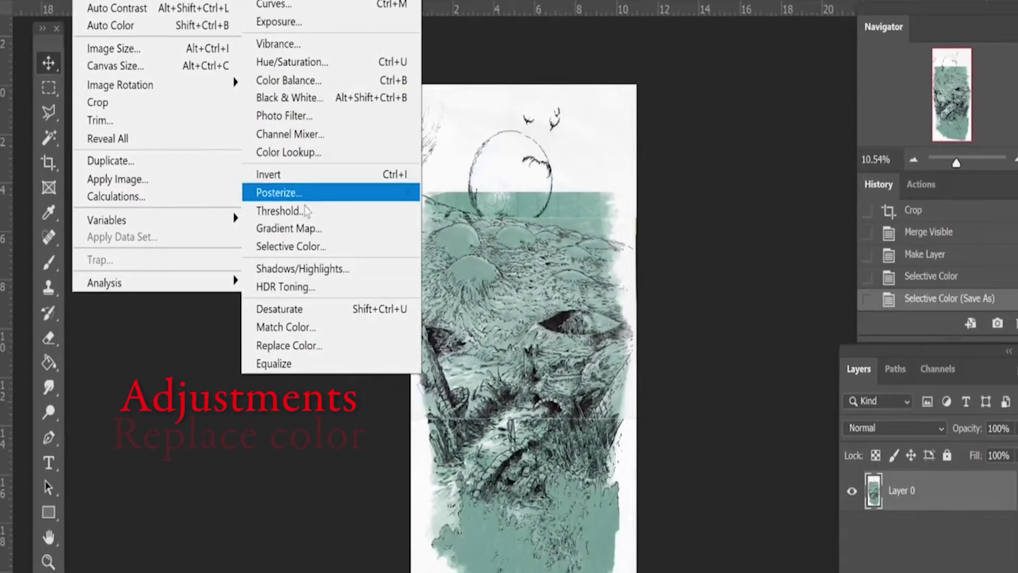
# Apply Replace Color on the sampled teal with Fuzziness 125 and Lightness +100.
pyautogui.click(296, 345)
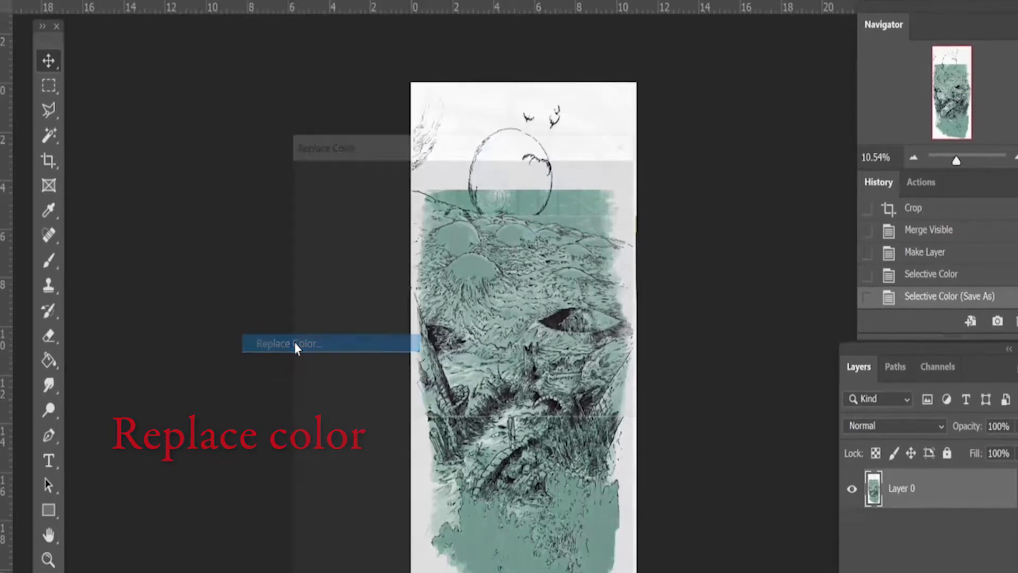
pyautogui.moveTo(456, 140); pyautogui.dragTo(247, 66)
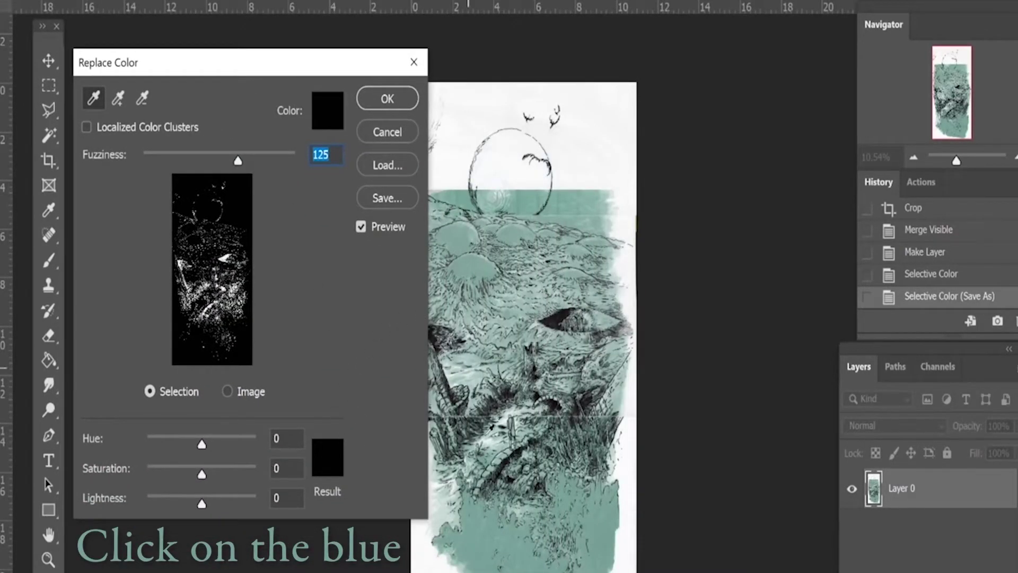
pyautogui.click(494, 526)
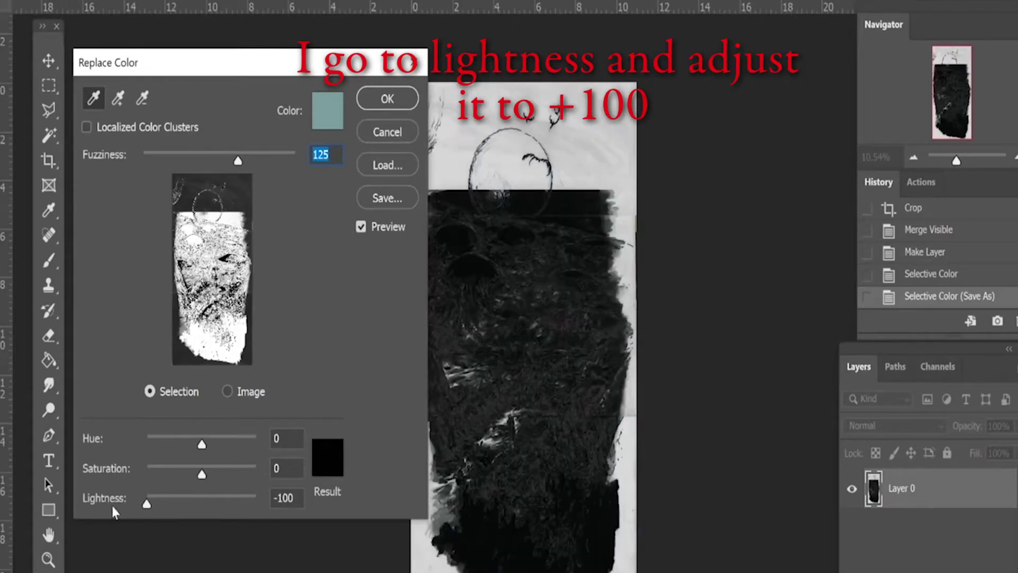
pyautogui.moveTo(265, 534); pyautogui.dragTo(297, 535)
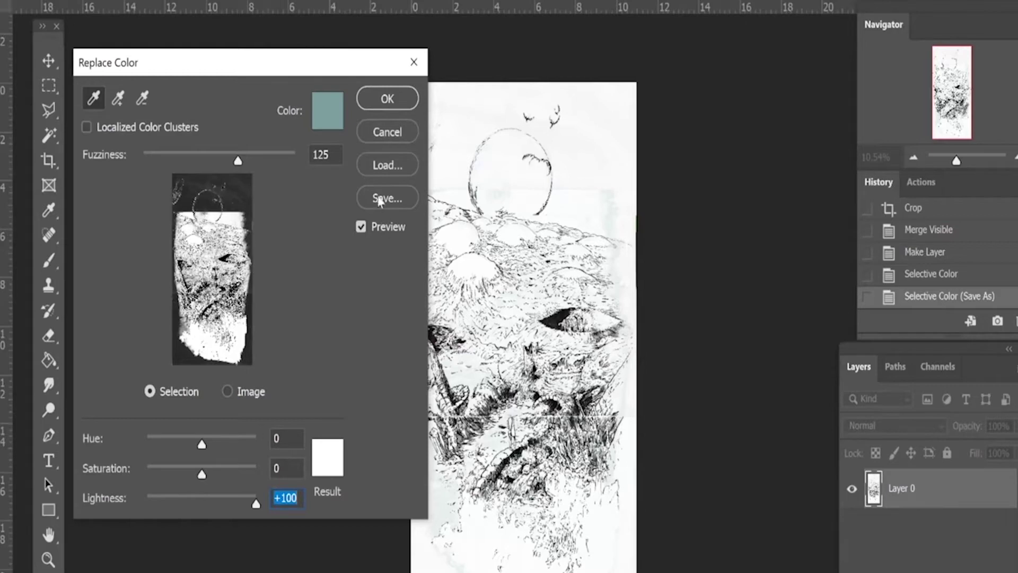
pyautogui.click(387, 99)
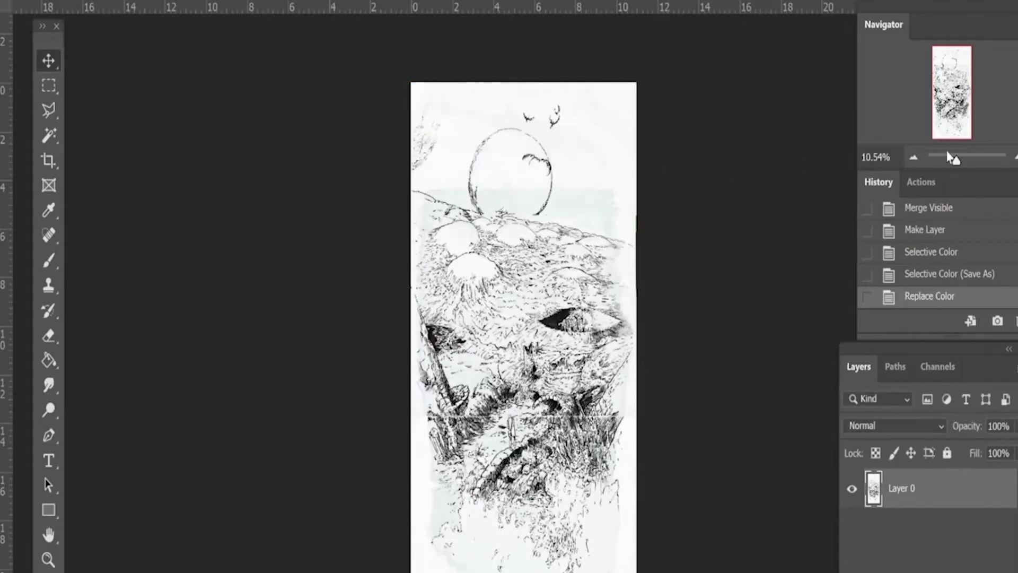
pyautogui.moveTo(953, 161); pyautogui.dragTo(962, 161)
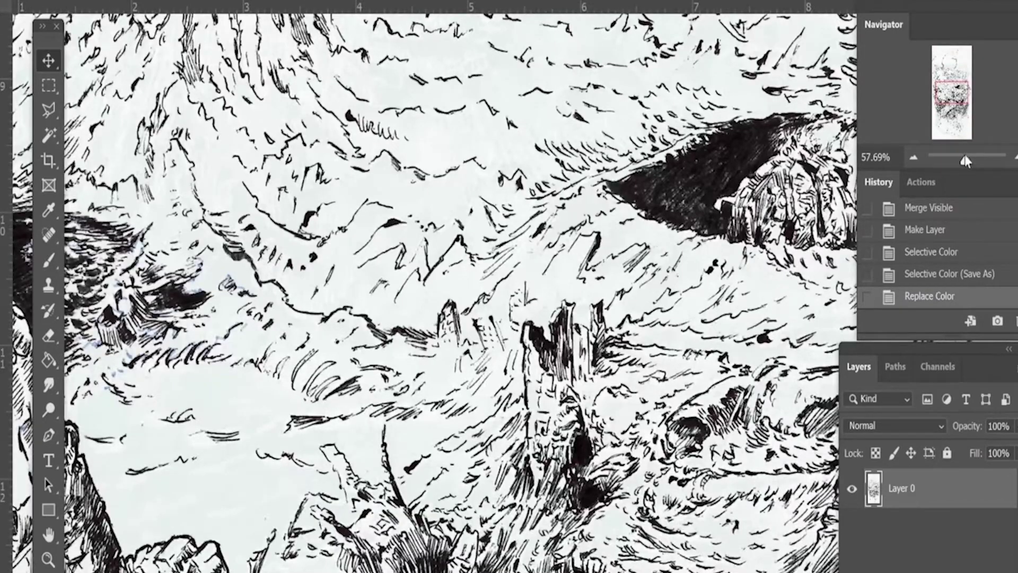
# Zoom in on the leftover blue around the moon and bring up the Image adjustments.
pyautogui.moveTo(952, 93)
pyautogui.mouseDown()
pyautogui.moveTo(959, 121)
pyautogui.moveTo(957, 73)
pyautogui.mouseUp()
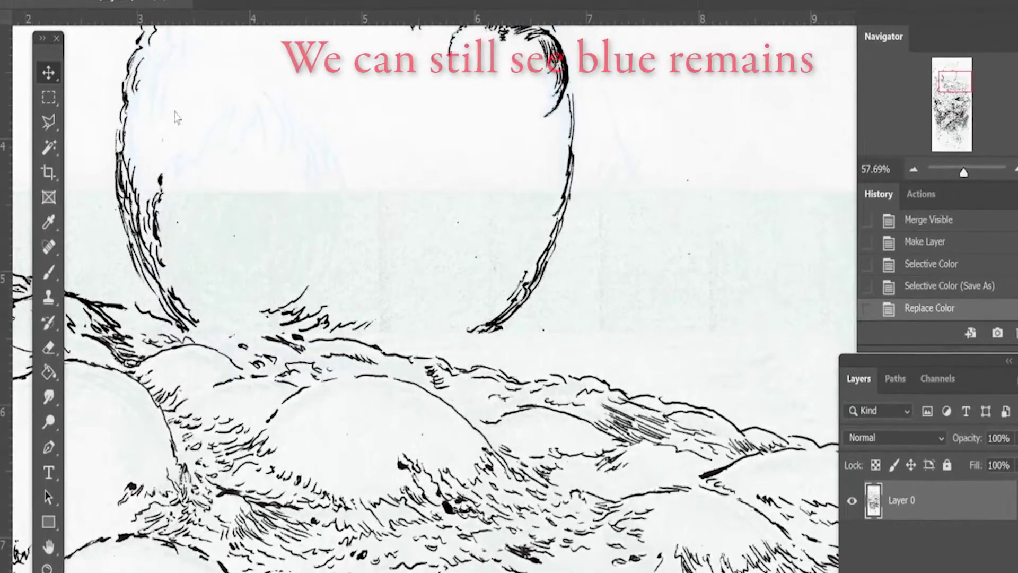
pyautogui.click(106, 0)
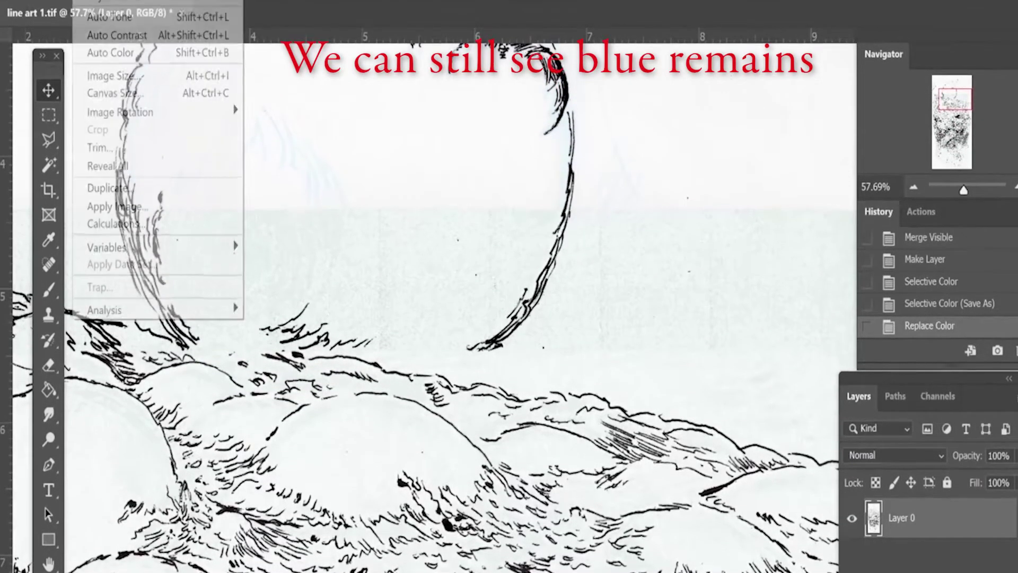
pyautogui.moveTo(114, 48)
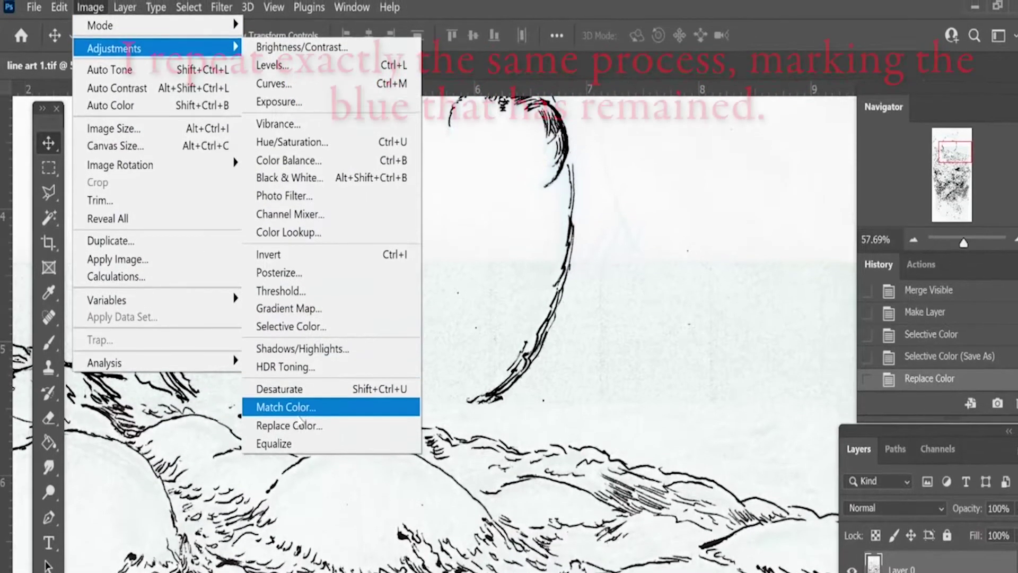
# Apply a second Replace Color on the sampled pale blue tint at Lightness +100.
pyautogui.click(297, 412)
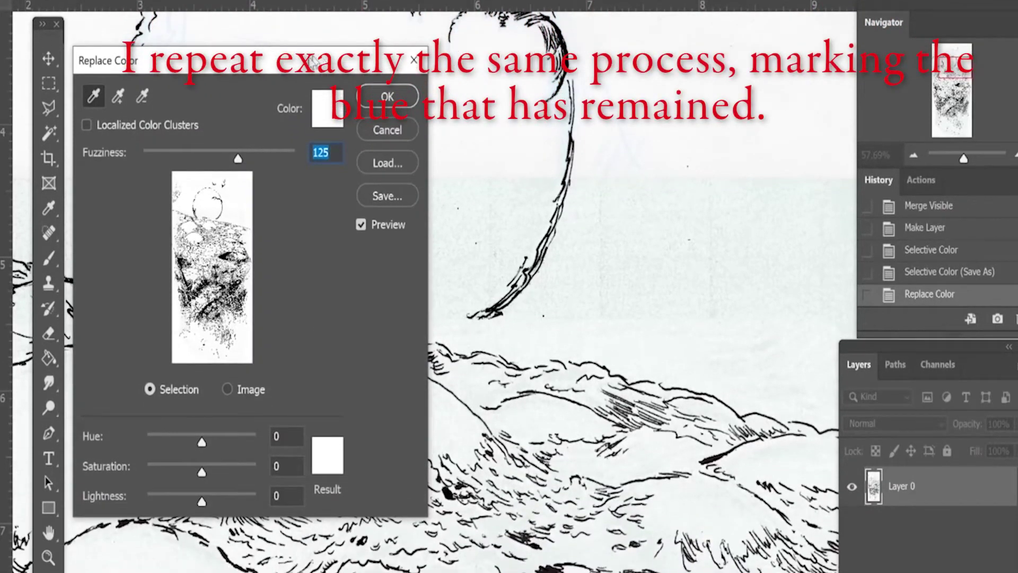
pyautogui.moveTo(313, 62); pyautogui.dragTo(253, 88)
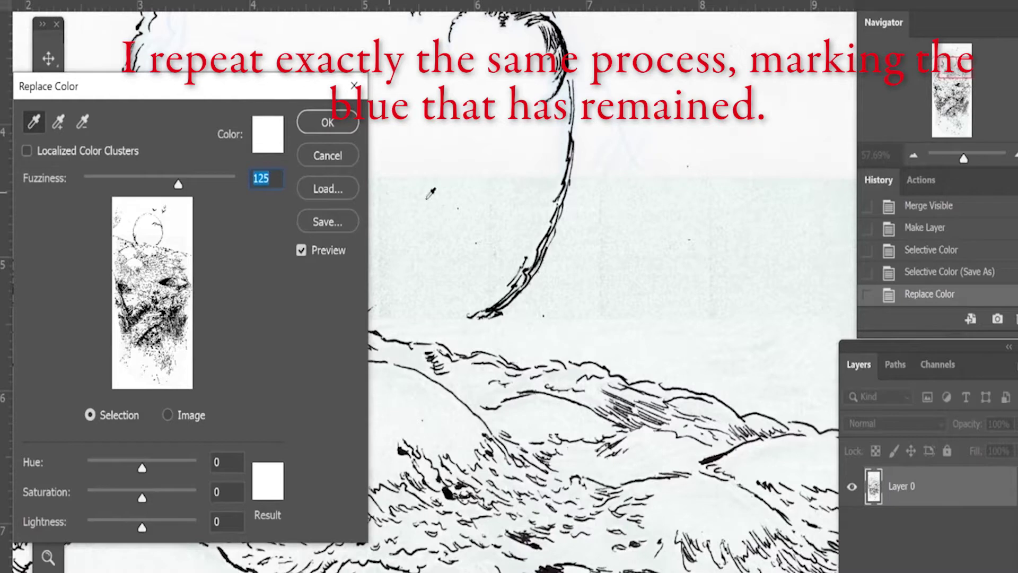
pyautogui.click(496, 179)
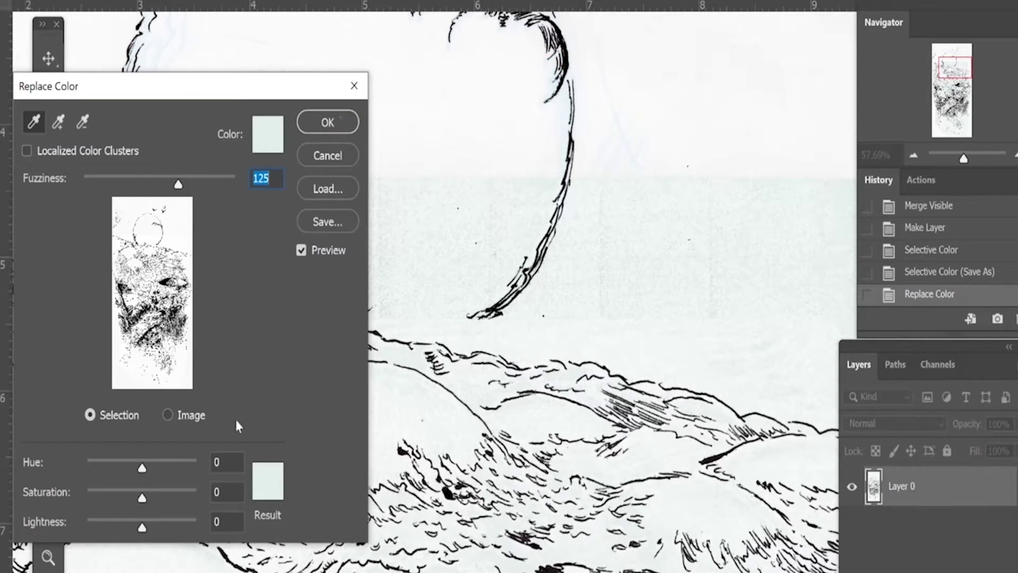
pyautogui.moveTo(142, 528); pyautogui.dragTo(39, 537)
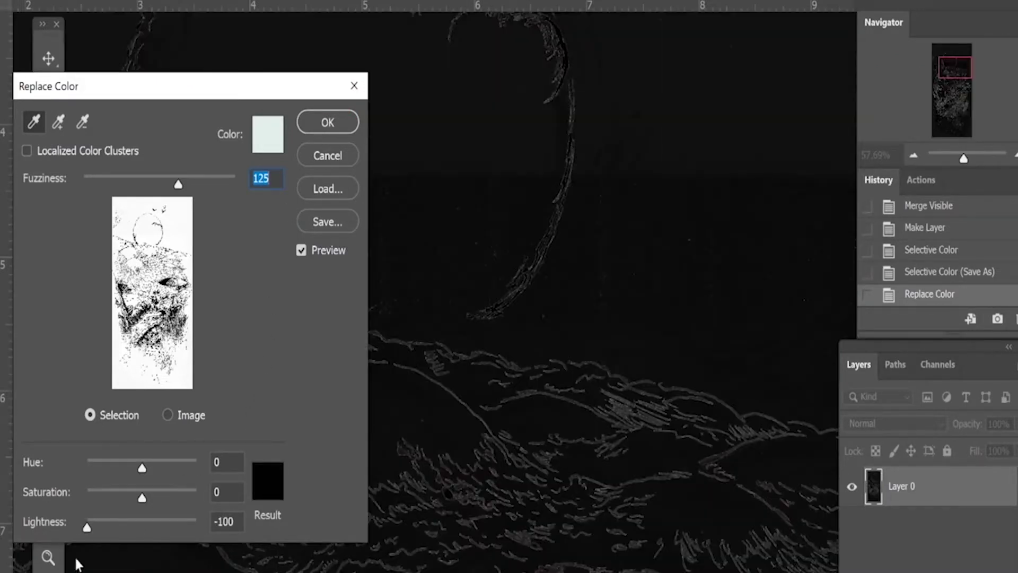
pyautogui.moveTo(76, 558); pyautogui.dragTo(306, 568)
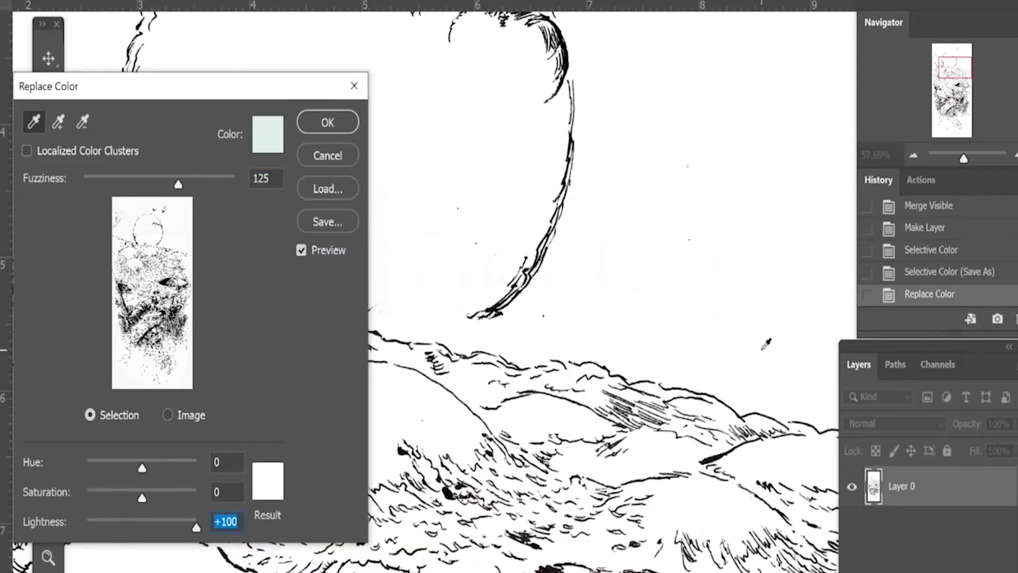
pyautogui.click(327, 122)
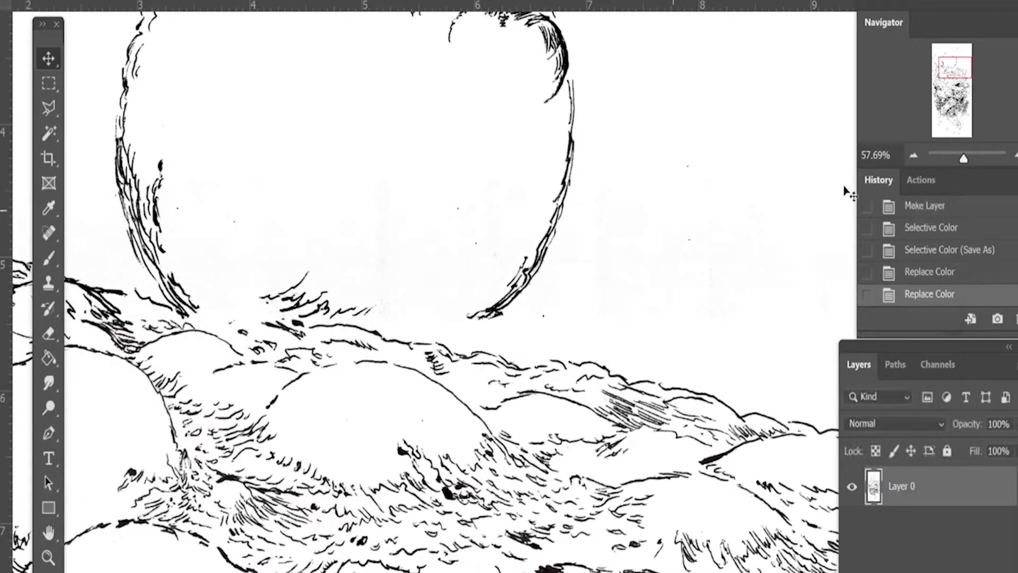
pyautogui.moveTo(963, 158); pyautogui.dragTo(963, 160)
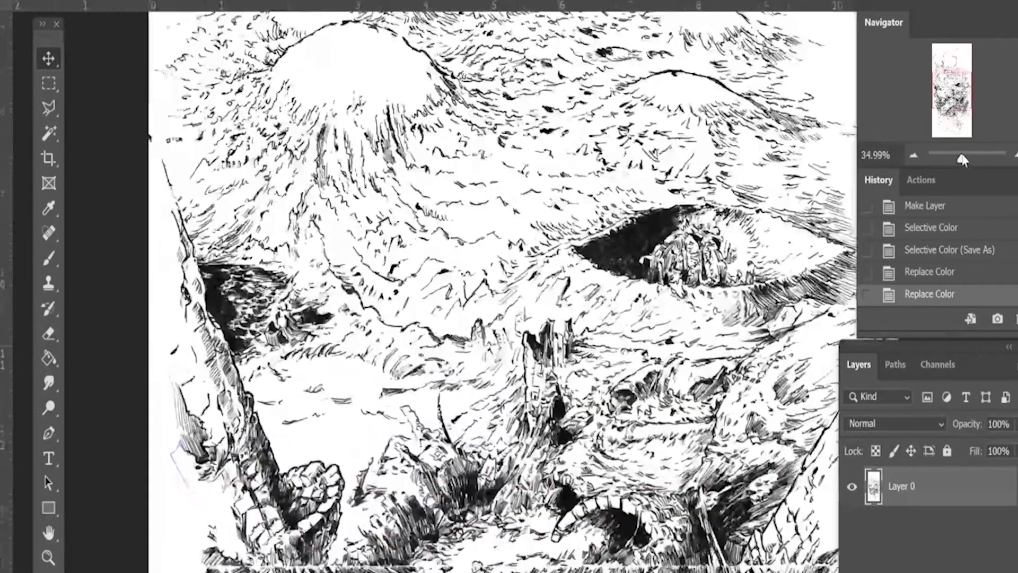
pyautogui.scroll(-2, 502, 286)
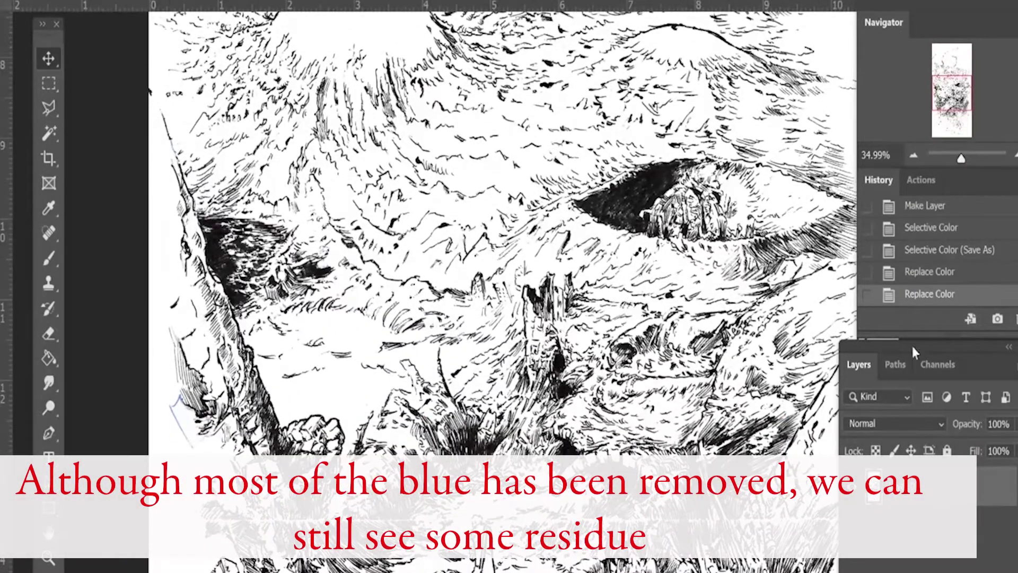
pyautogui.scroll(-5, 502, 286)
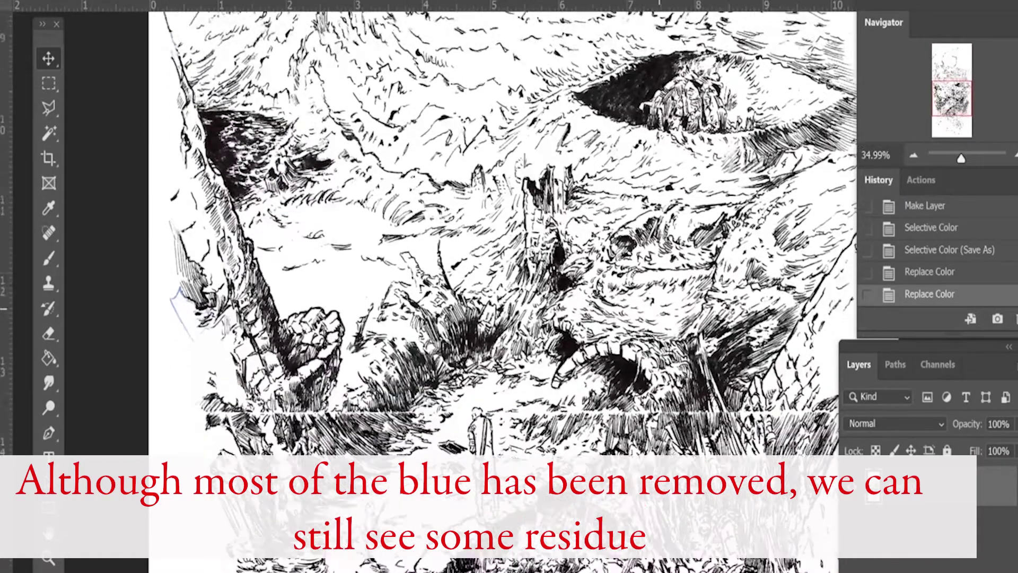
pyautogui.scroll(-3, 502, 287)
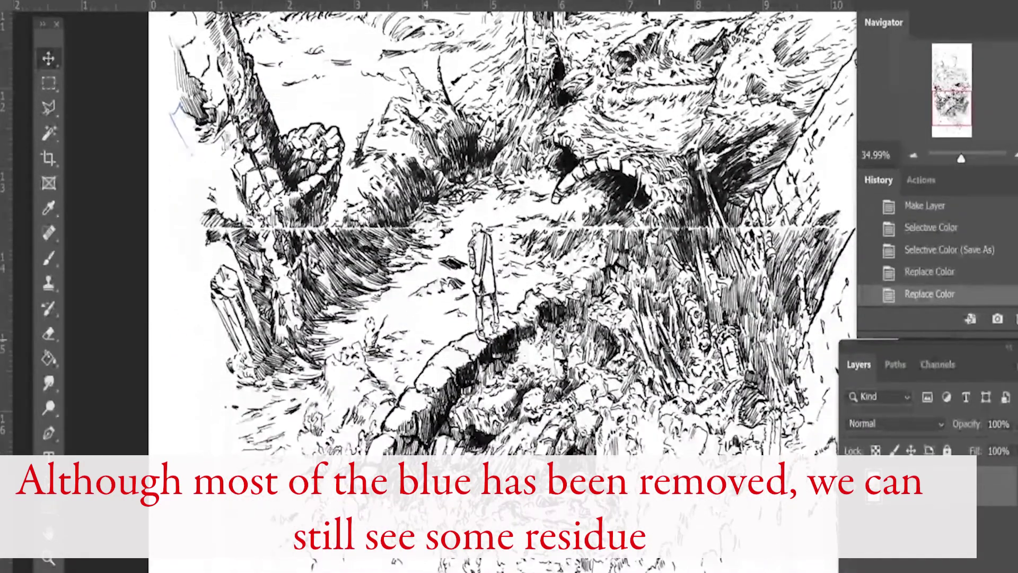
pyautogui.scroll(2, 503, 286)
pyautogui.scroll(2, 503, 287)
pyautogui.scroll(4, 502, 287)
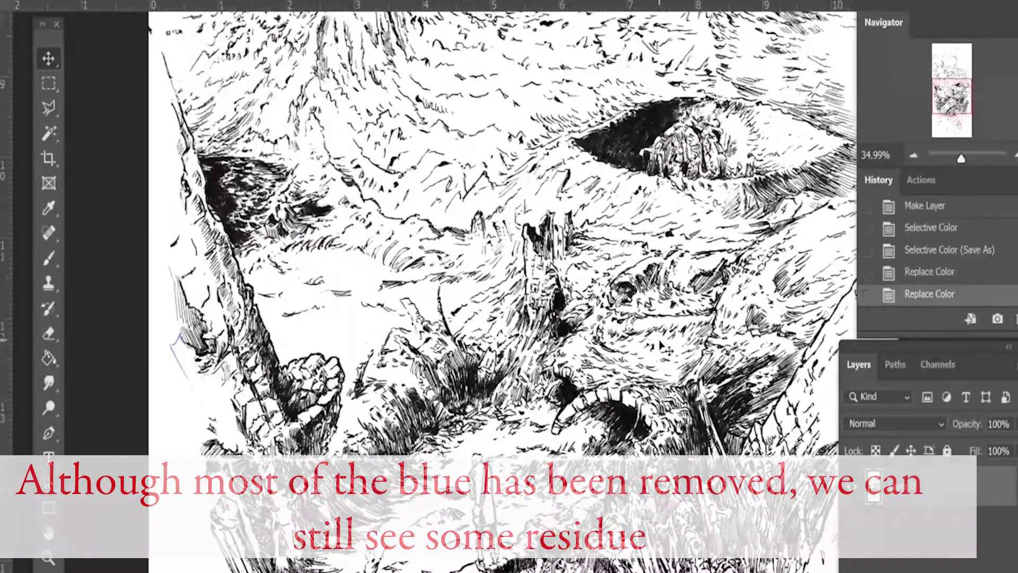
pyautogui.scroll(3, 660, 345)
pyautogui.scroll(3, 660, 345)
pyautogui.scroll(2, 660, 344)
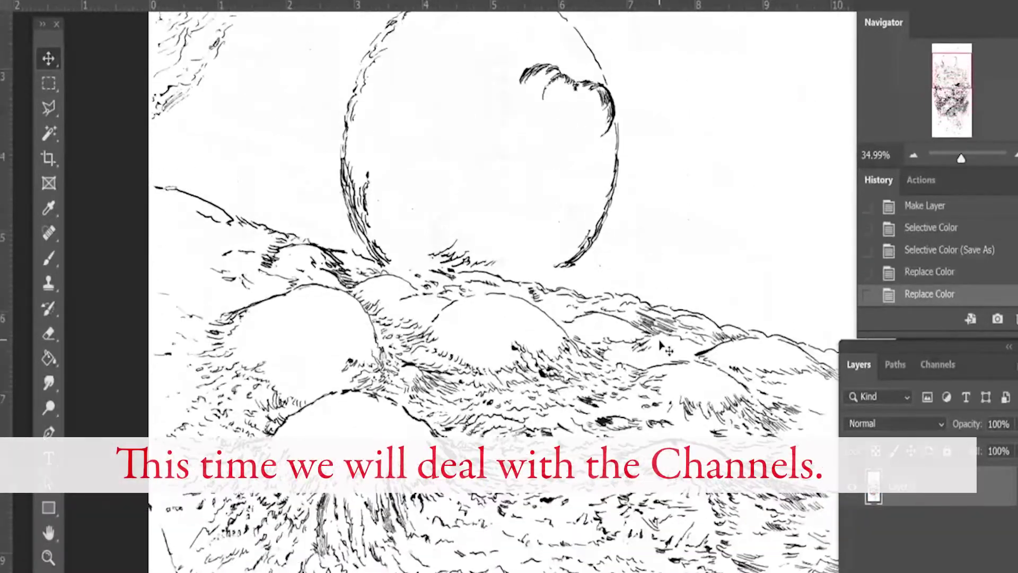
pyautogui.scroll(-3, 661, 344)
pyautogui.scroll(-3, 661, 344)
pyautogui.scroll(-3, 660, 345)
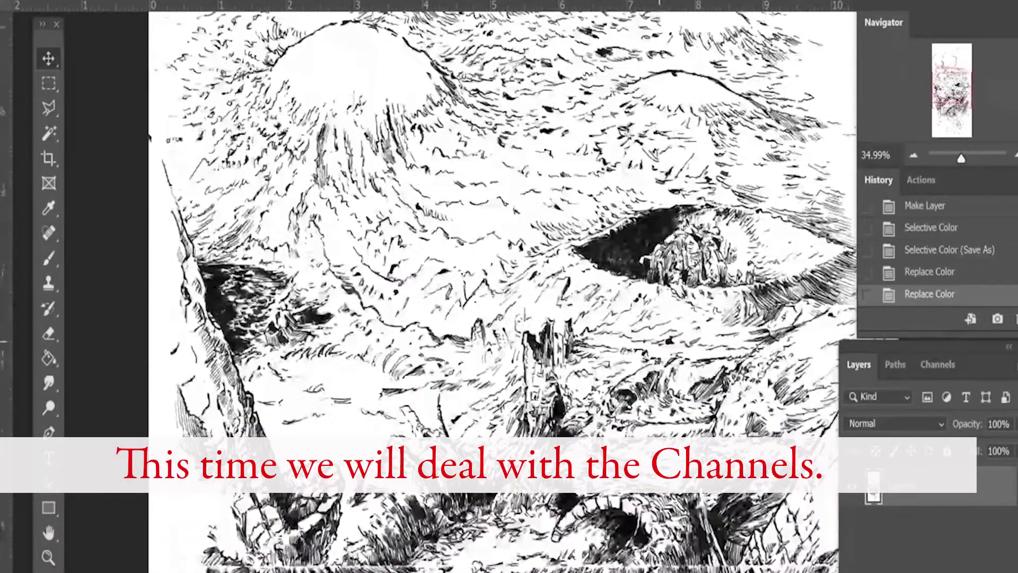
pyautogui.click(895, 364)
pyautogui.click(913, 268)
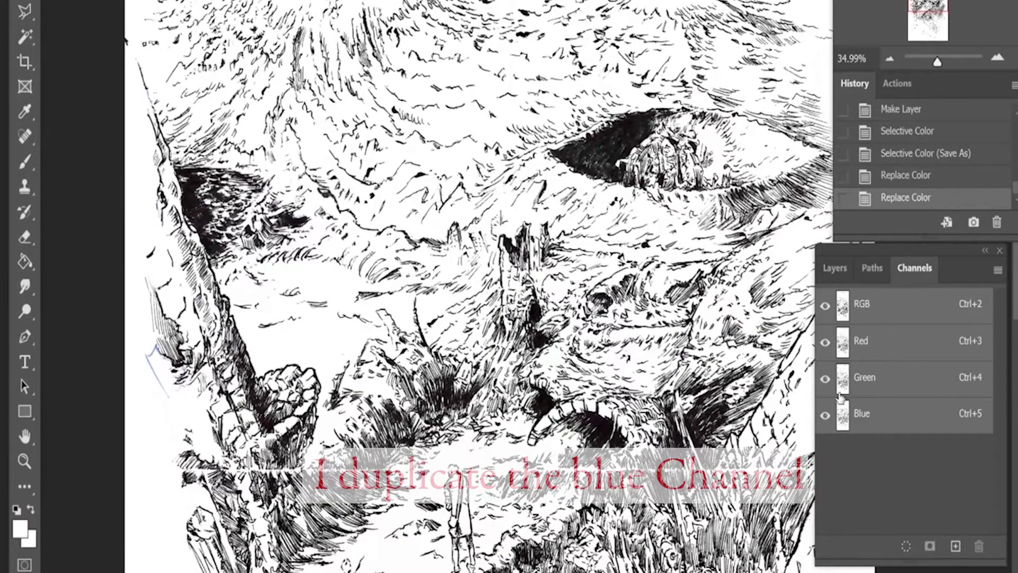
# Duplicate the Blue channel, then delete Blue, Cyan and Magenta, accepting Flatten.
pyautogui.moveTo(882, 424); pyautogui.dragTo(955, 546)
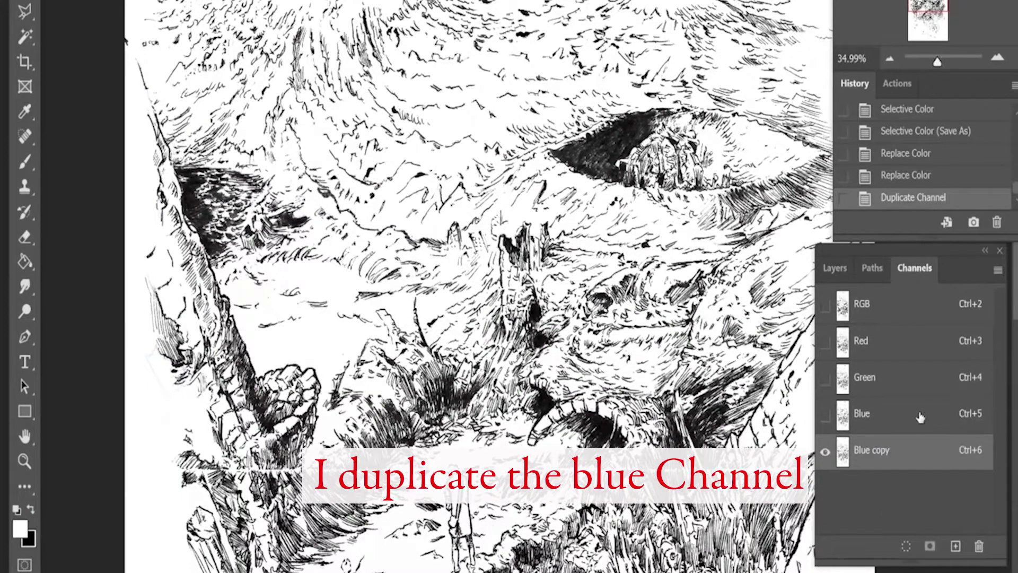
pyautogui.click(874, 421)
pyautogui.moveTo(928, 419); pyautogui.dragTo(979, 544)
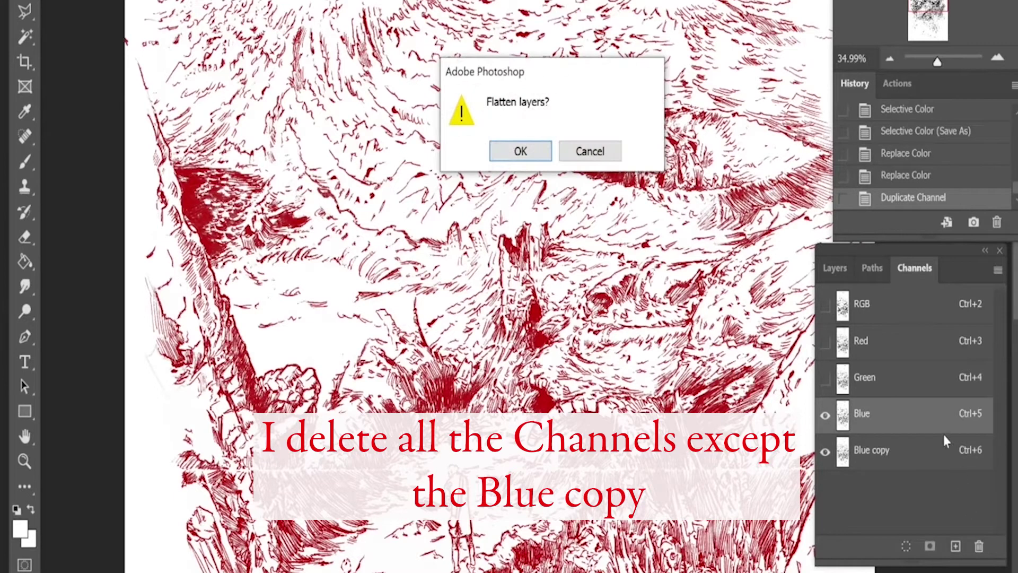
pyautogui.click(520, 151)
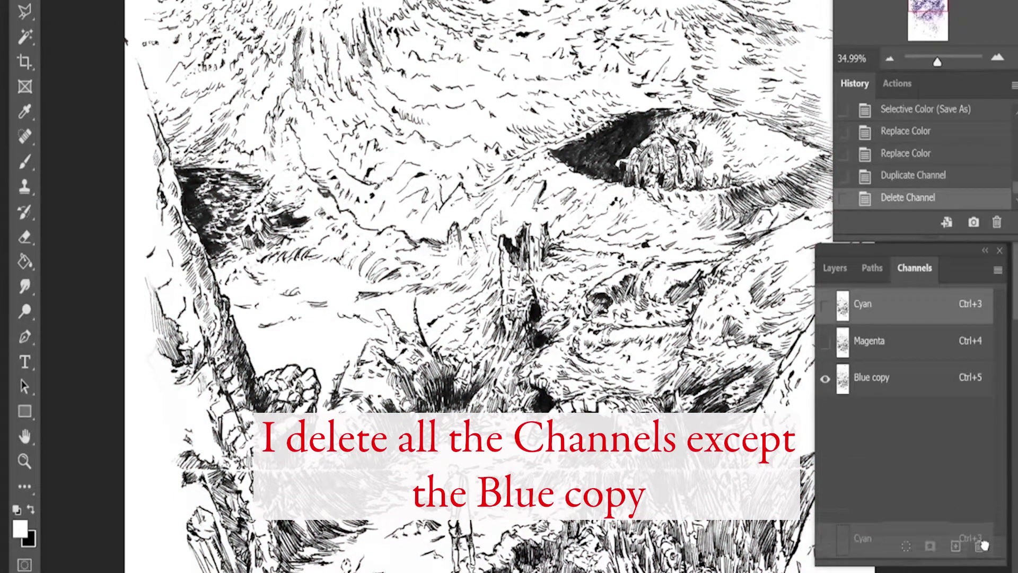
pyautogui.moveTo(925, 313); pyautogui.dragTo(979, 546)
pyautogui.moveTo(948, 330); pyautogui.dragTo(979, 547)
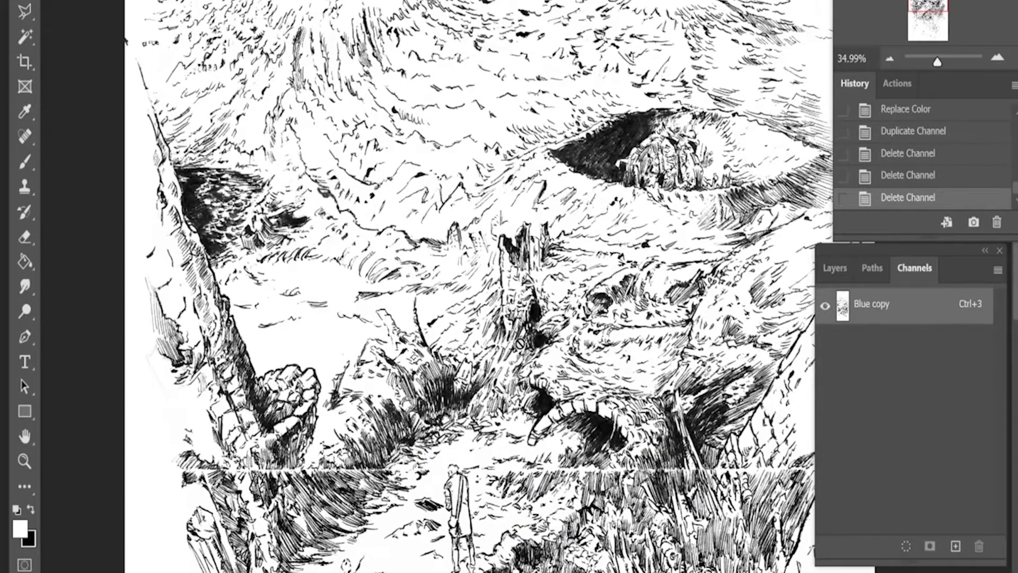
pyautogui.moveTo(938, 62); pyautogui.dragTo(940, 64)
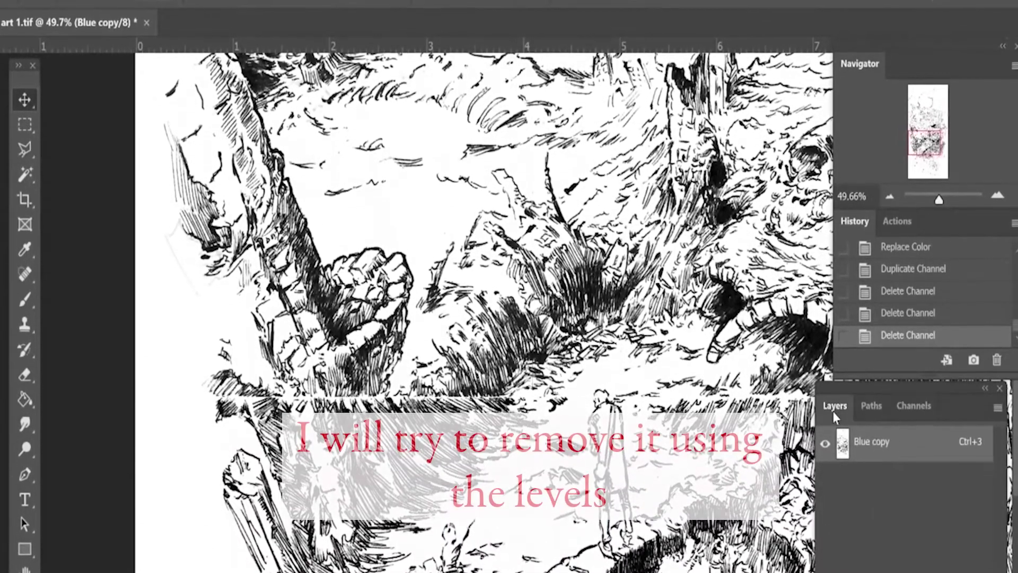
pyautogui.click(834, 408)
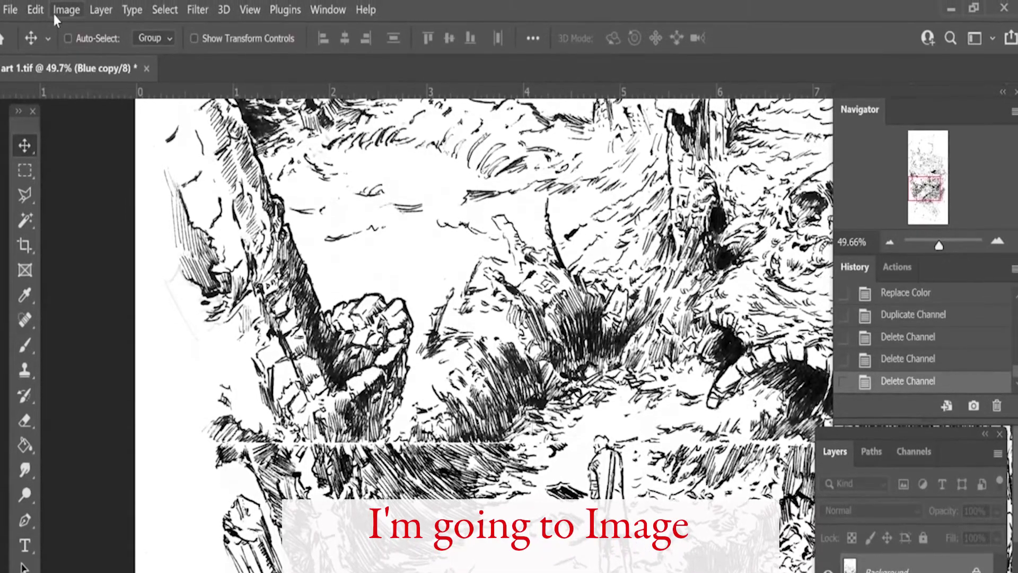
# Change the image mode to Grayscale and then back to RGB Color.
pyautogui.click(55, 8)
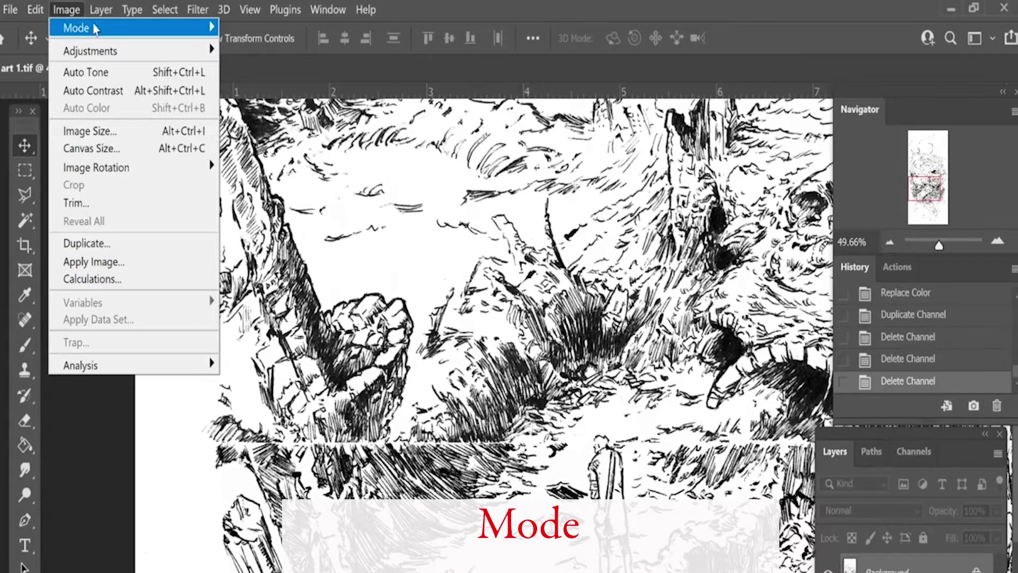
pyautogui.click(117, 28)
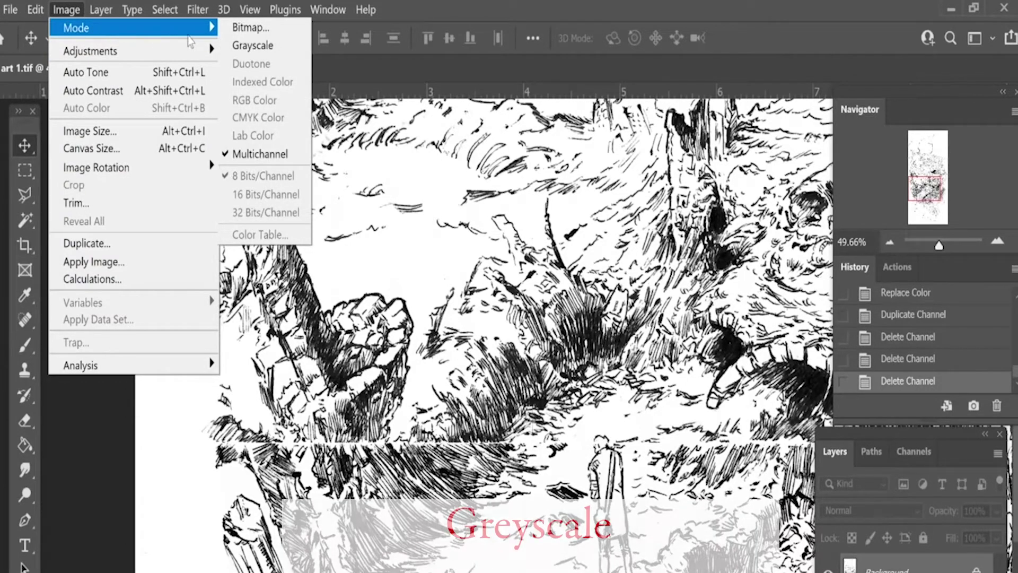
pyautogui.click(242, 48)
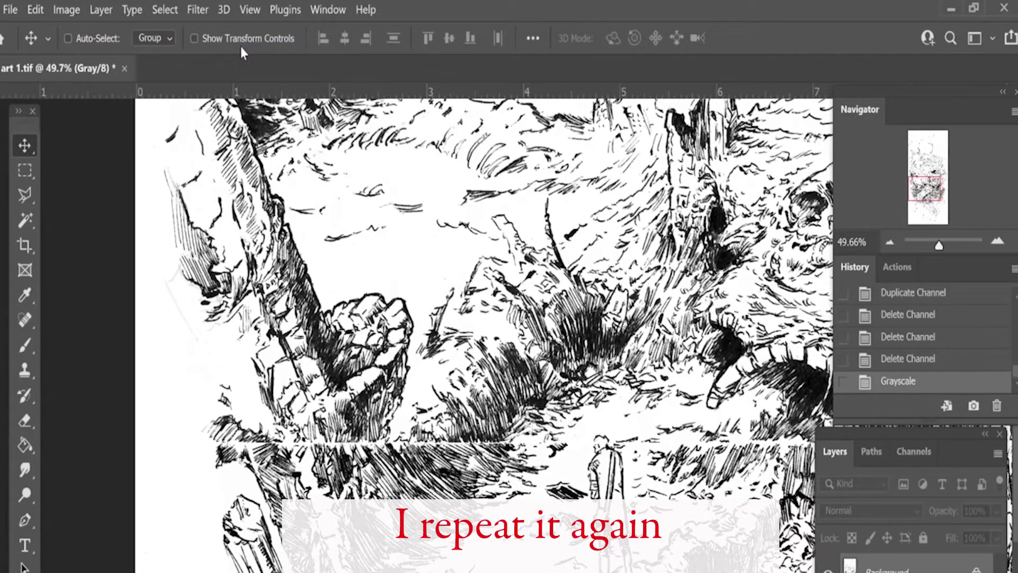
pyautogui.click(66, 10)
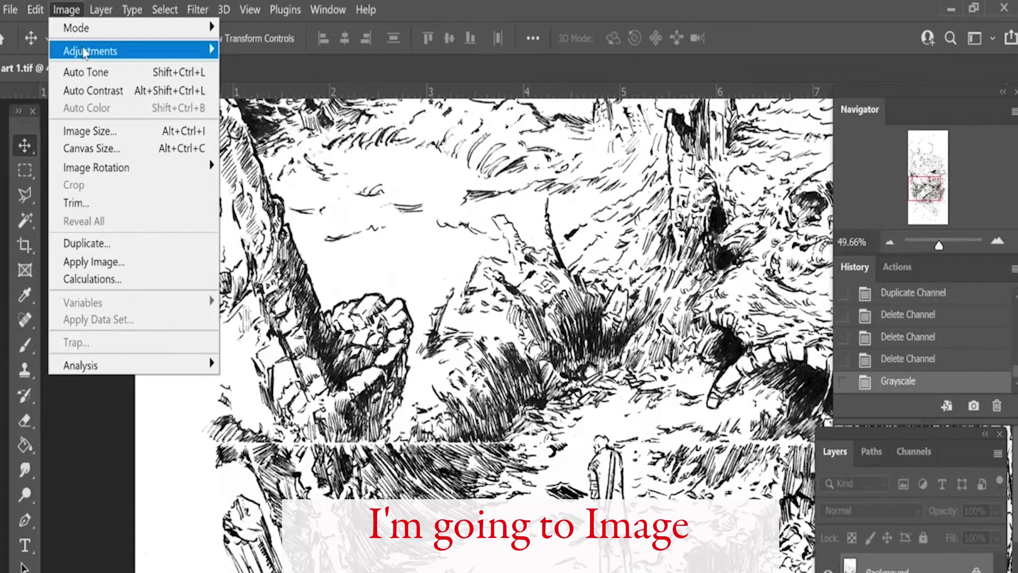
pyautogui.click(104, 56)
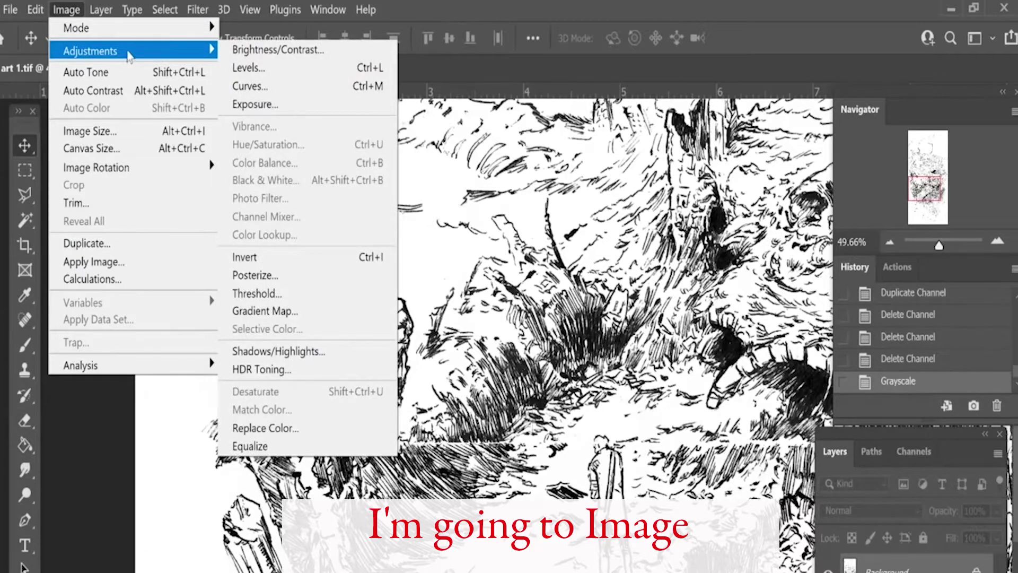
pyautogui.moveTo(76, 27)
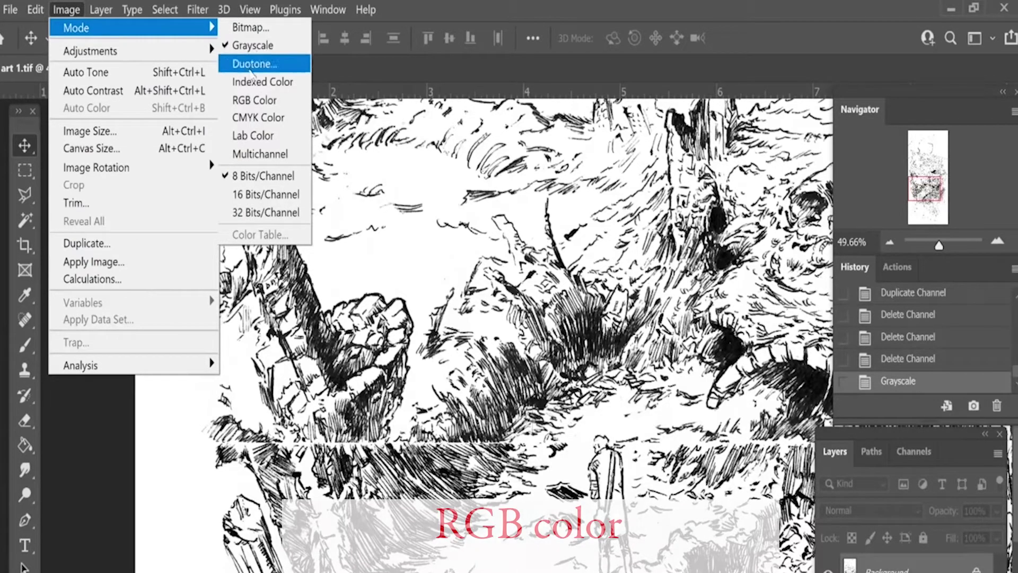
pyautogui.click(247, 106)
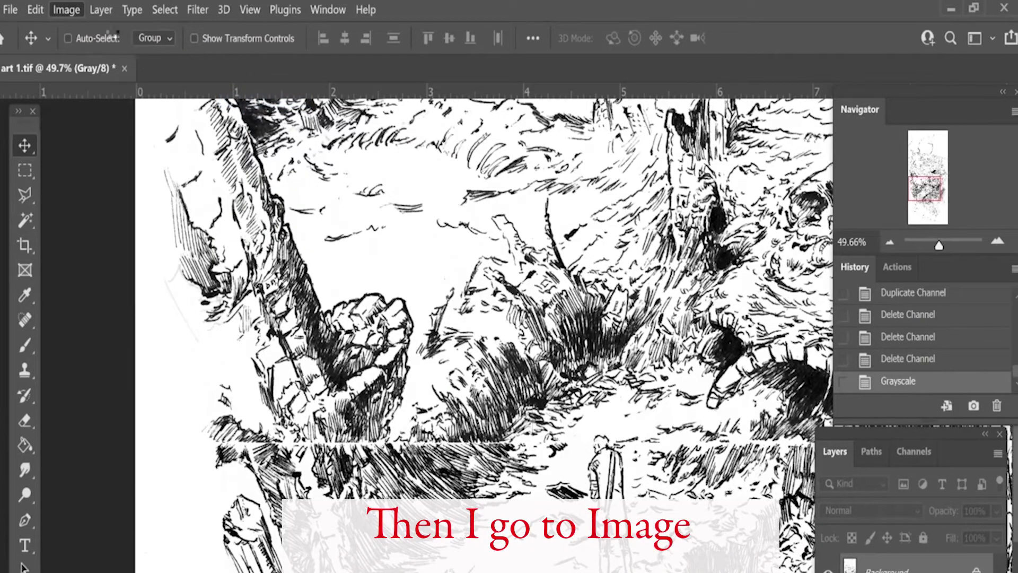
pyautogui.click(66, 11)
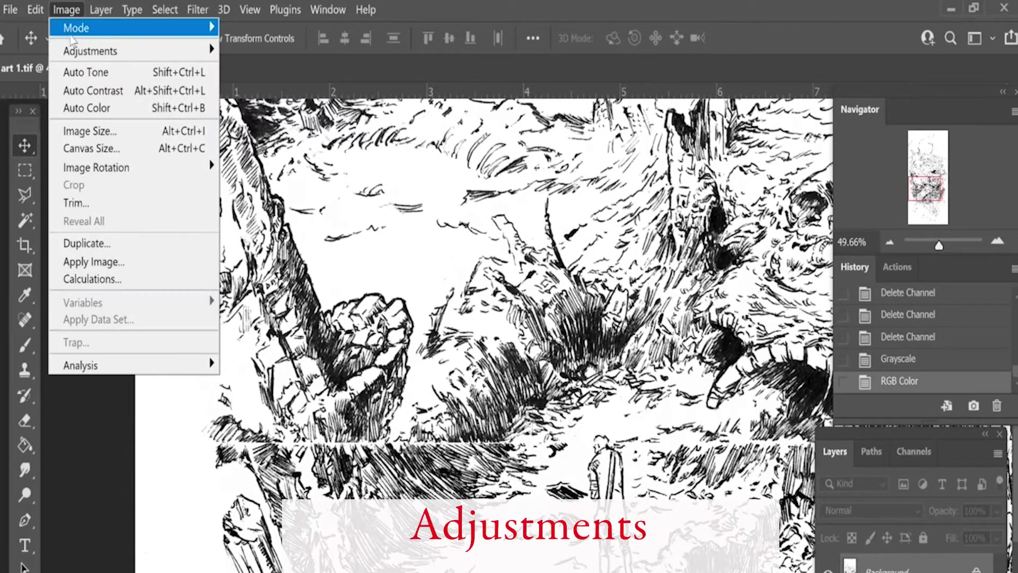
pyautogui.moveTo(91, 51)
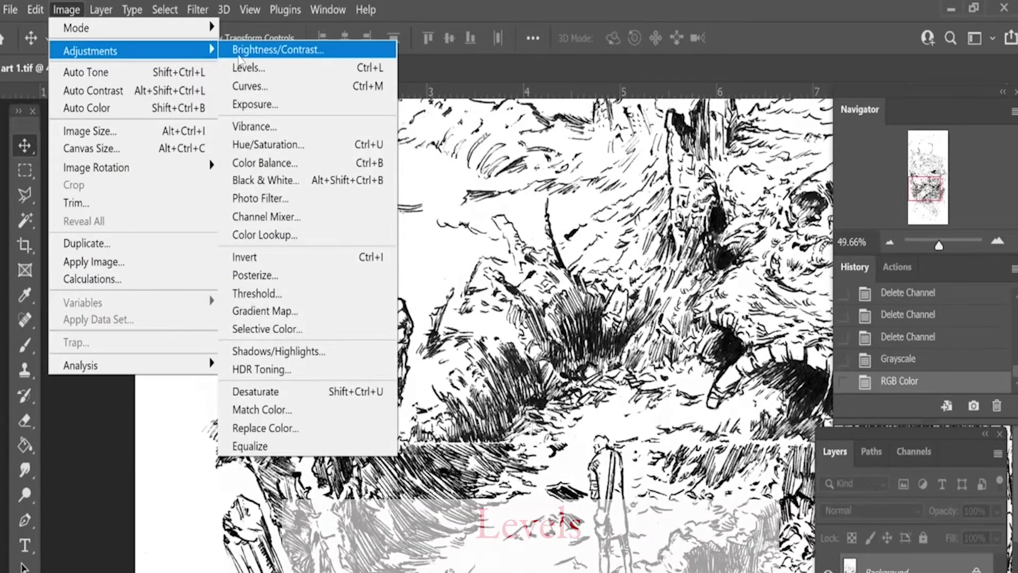
# Apply Levels with input black 53, midtone 1.00 and white 224.
pyautogui.click(259, 69)
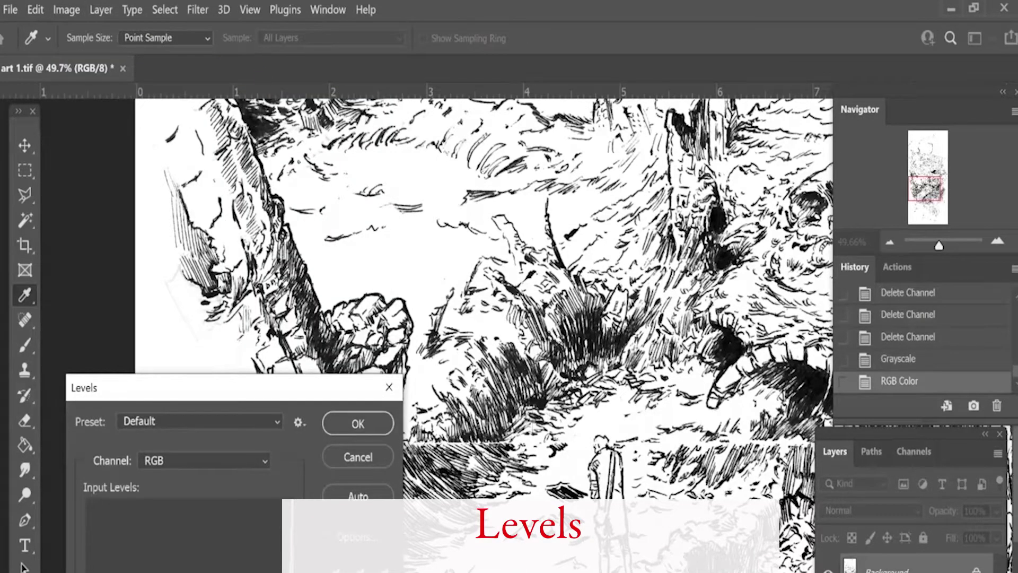
pyautogui.moveTo(270, 391)
pyautogui.mouseDown()
pyautogui.moveTo(518, 318)
pyautogui.moveTo(668, 119)
pyautogui.mouseUp()
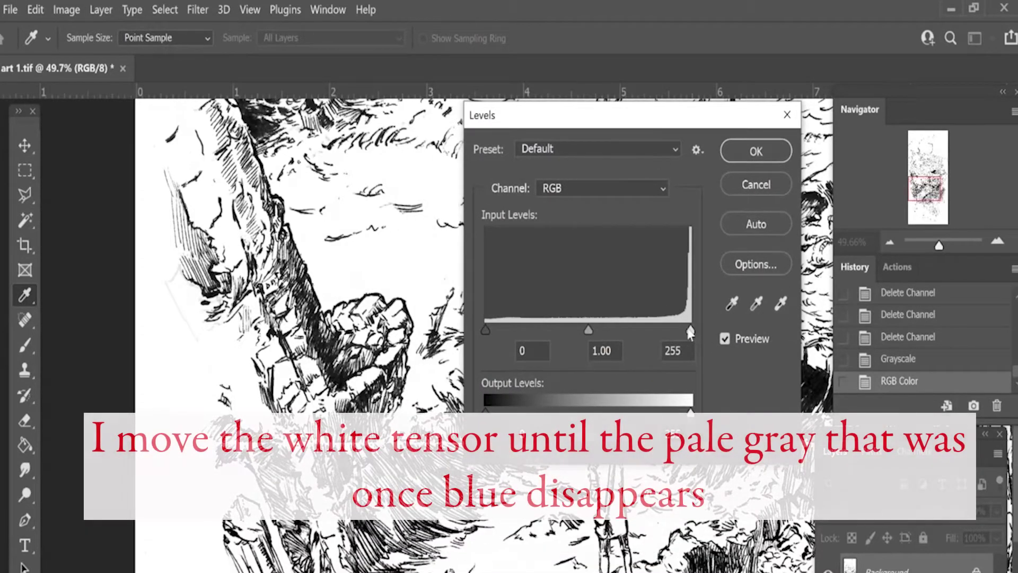
pyautogui.moveTo(690, 332); pyautogui.dragTo(652, 332)
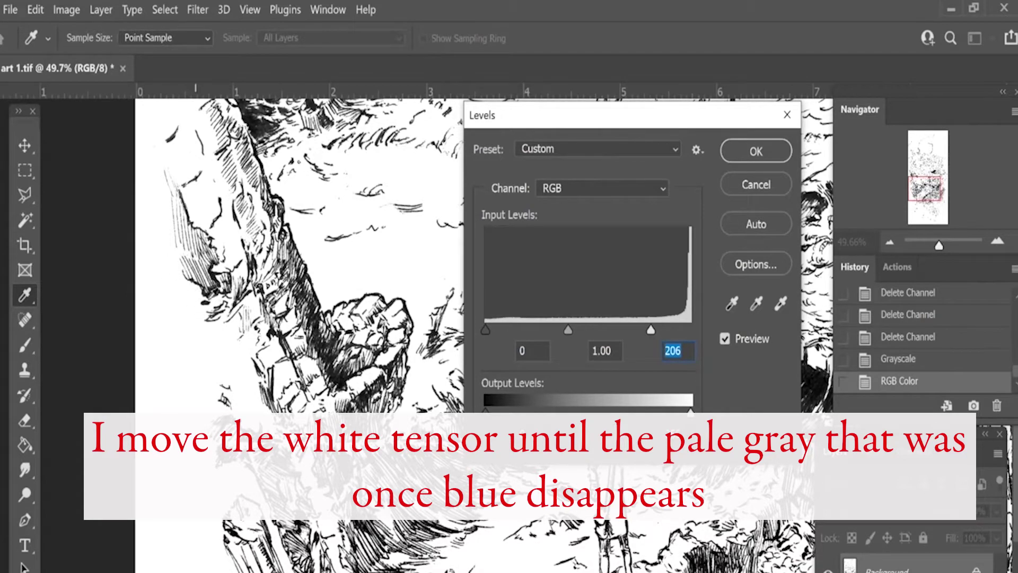
pyautogui.moveTo(652, 332); pyautogui.dragTo(701, 338)
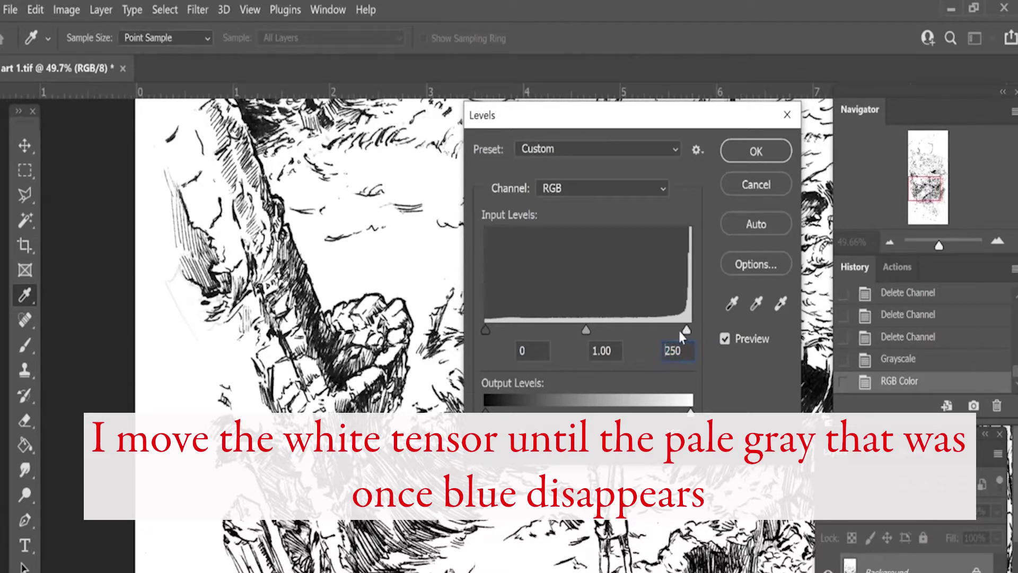
pyautogui.moveTo(666, 333); pyautogui.dragTo(667, 333)
pyautogui.moveTo(486, 330); pyautogui.dragTo(527, 330)
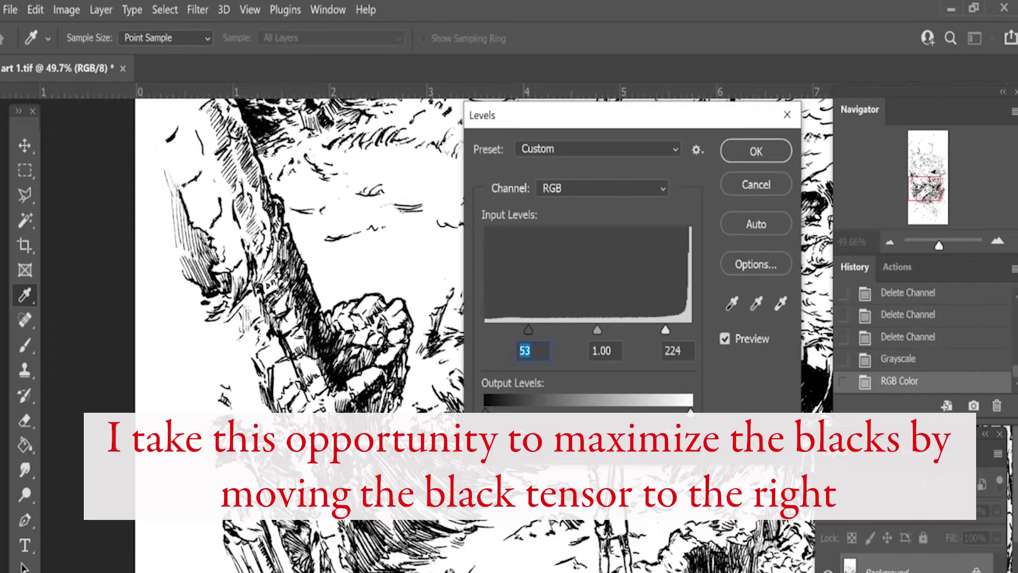
pyautogui.click(759, 153)
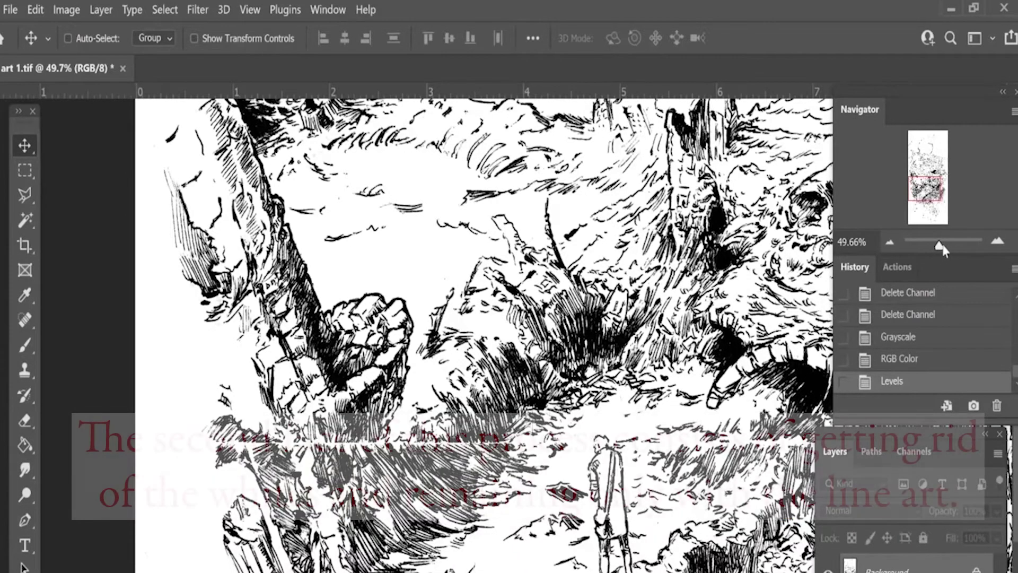
# Unlock the Background layer using its lock icon, turning it into Layer 0.
pyautogui.moveTo(939, 245); pyautogui.dragTo(932, 245)
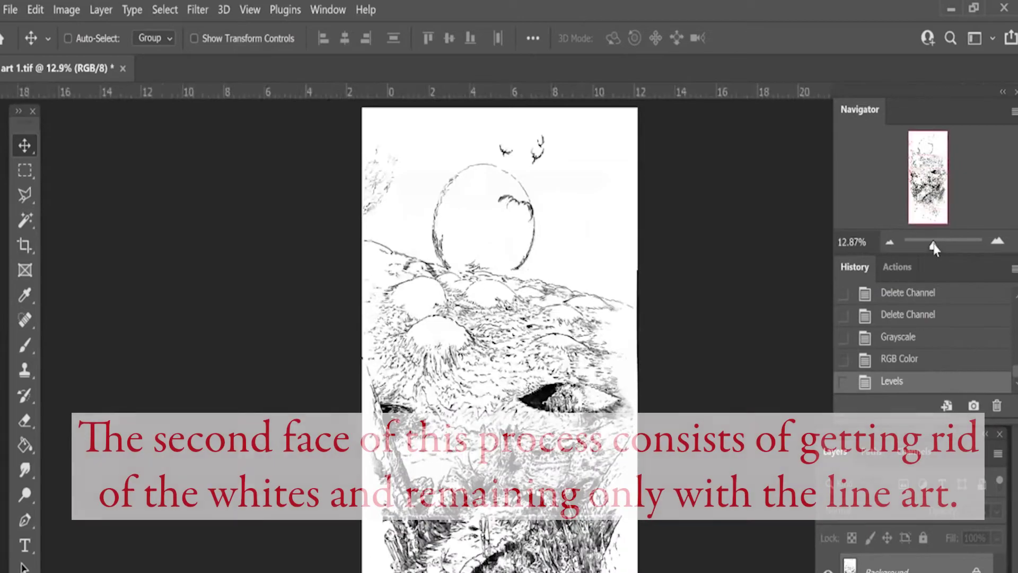
pyautogui.moveTo(933, 246); pyautogui.dragTo(940, 245)
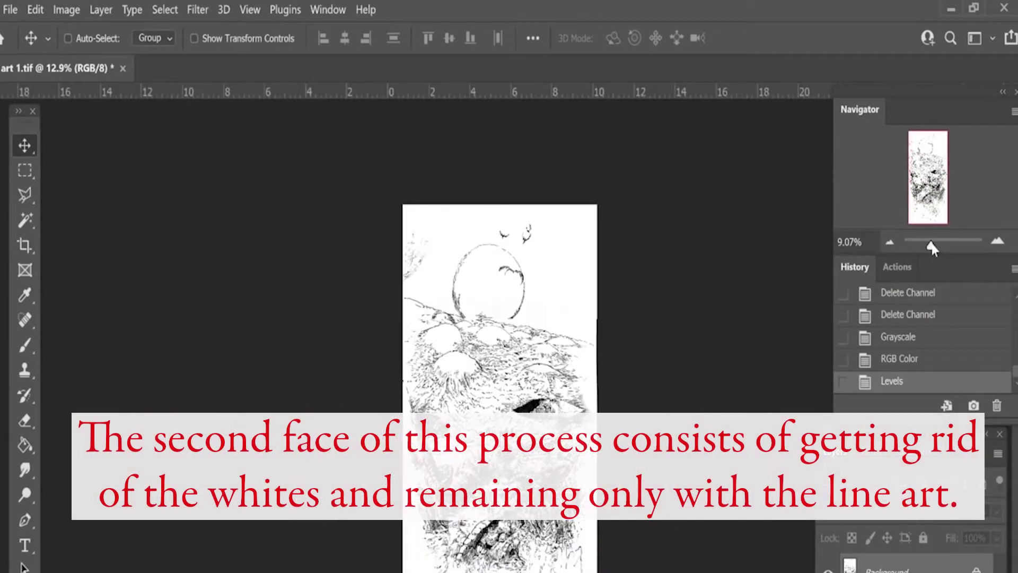
pyautogui.scroll(-5, 424, 318)
pyautogui.scroll(-5, 424, 318)
pyautogui.scroll(-5, 425, 318)
pyautogui.scroll(-5, 424, 318)
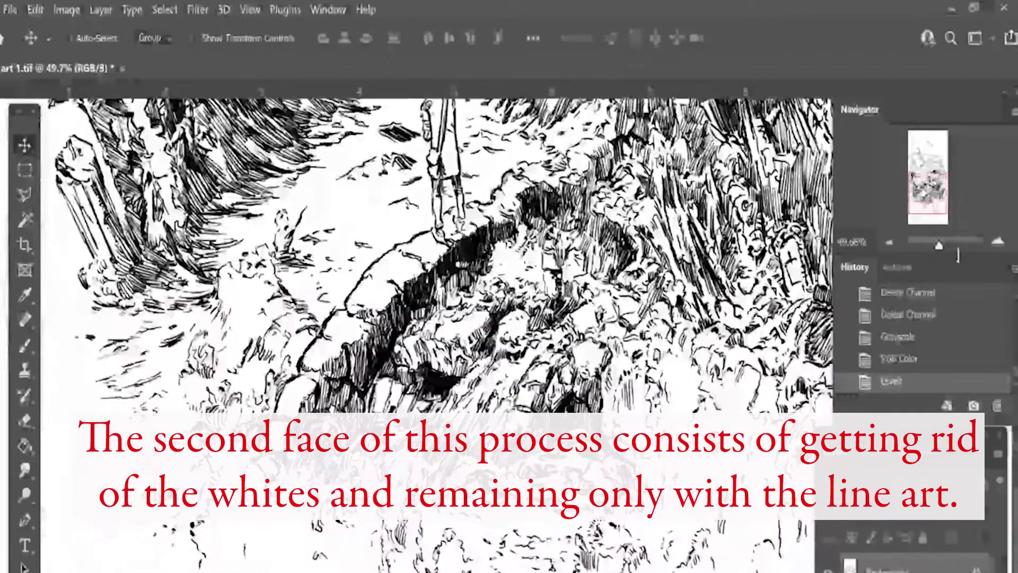
pyautogui.moveTo(939, 245); pyautogui.dragTo(933, 246)
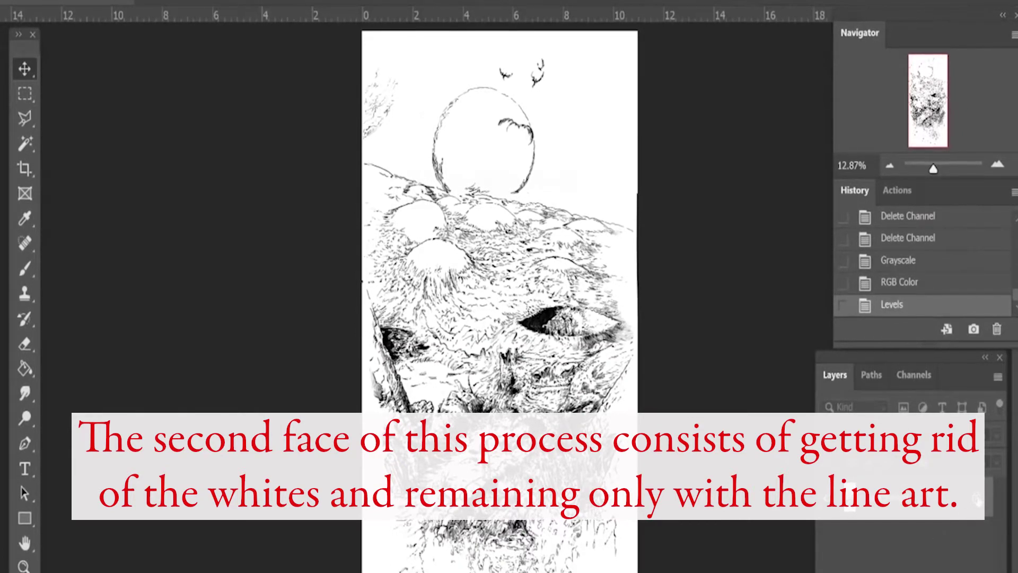
pyautogui.click(979, 501)
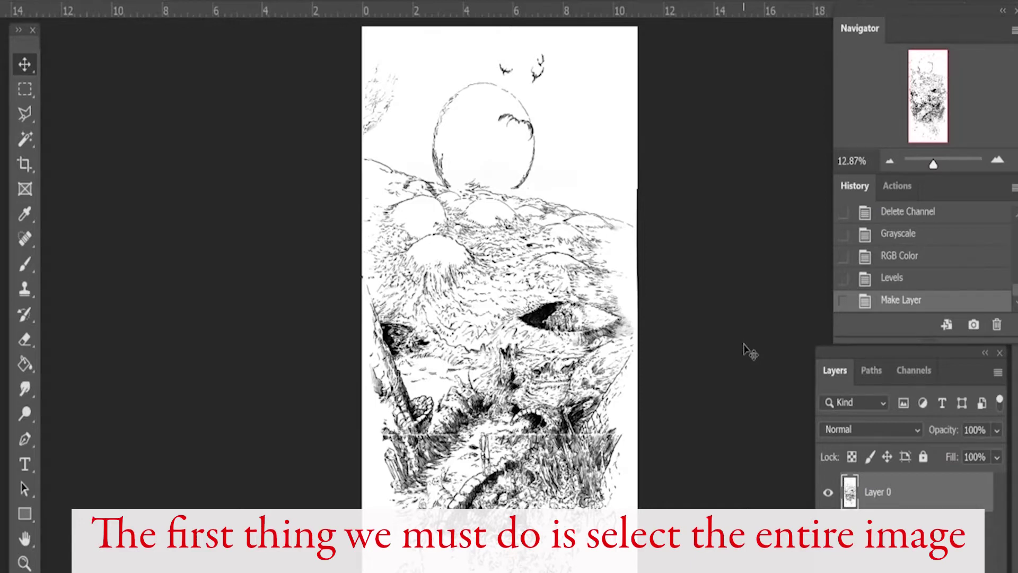
# Select all of Layer 0 and cut the drawing to the clipboard.
pyautogui.hotkey('ctrl', 'a')
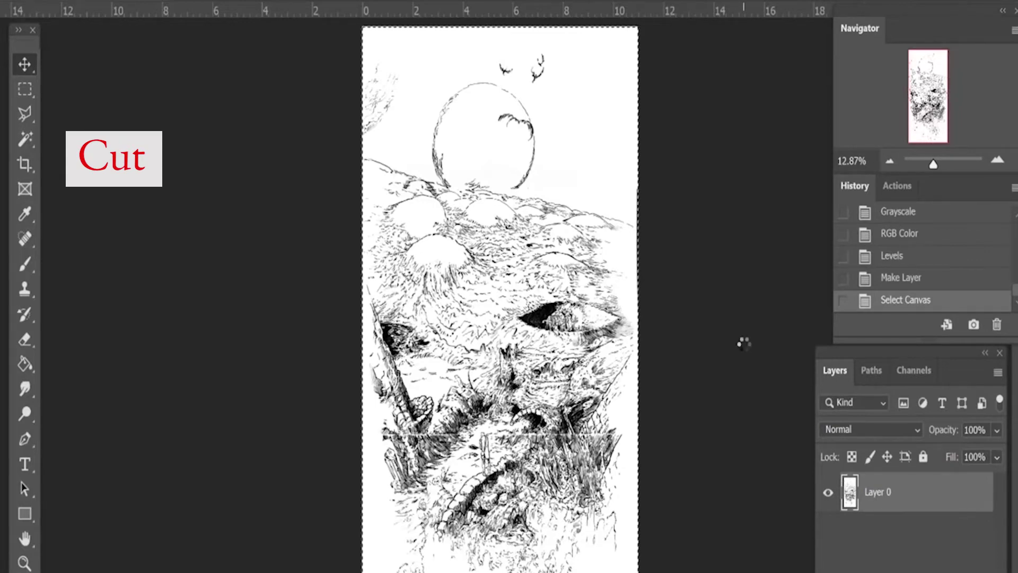
pyautogui.hotkey('ctrl', 'x')
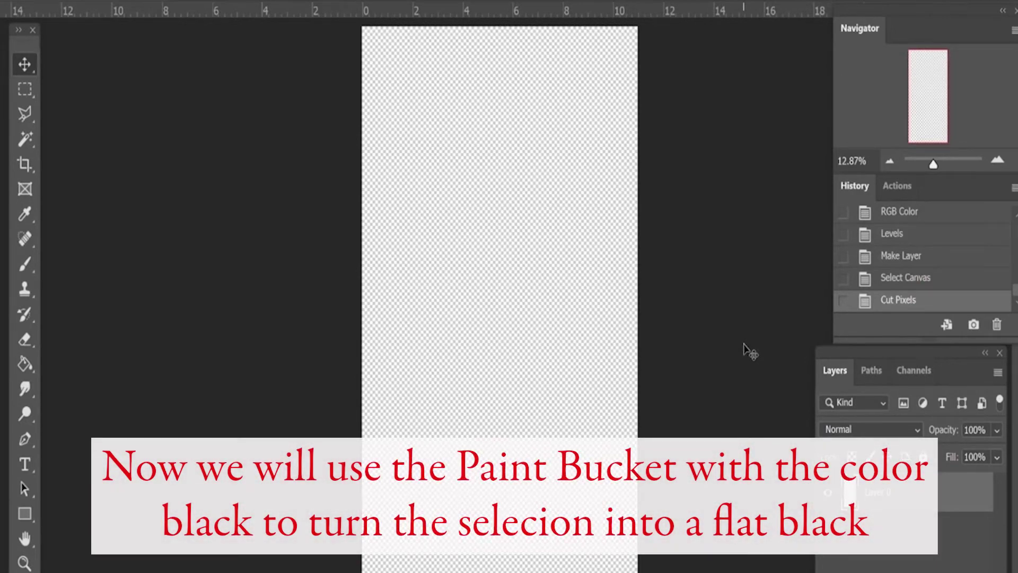
# Switch to the Paint Bucket to fill the emptied Layer 0 with black.
pyautogui.press('g')
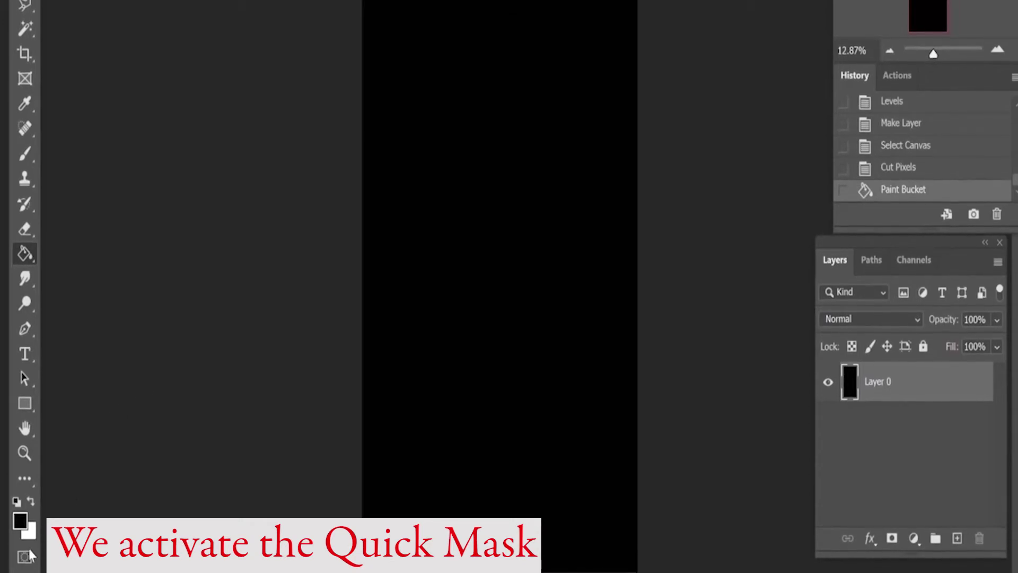
# Paste the copied drawing into Quick Mask, then exit to get its selection.
pyautogui.click(25, 555)
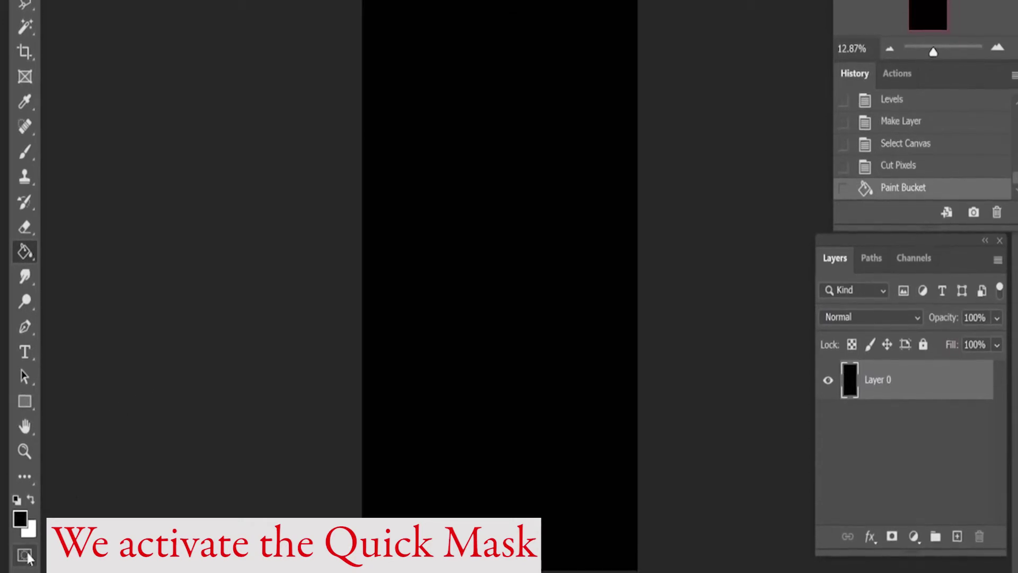
pyautogui.click(25, 555)
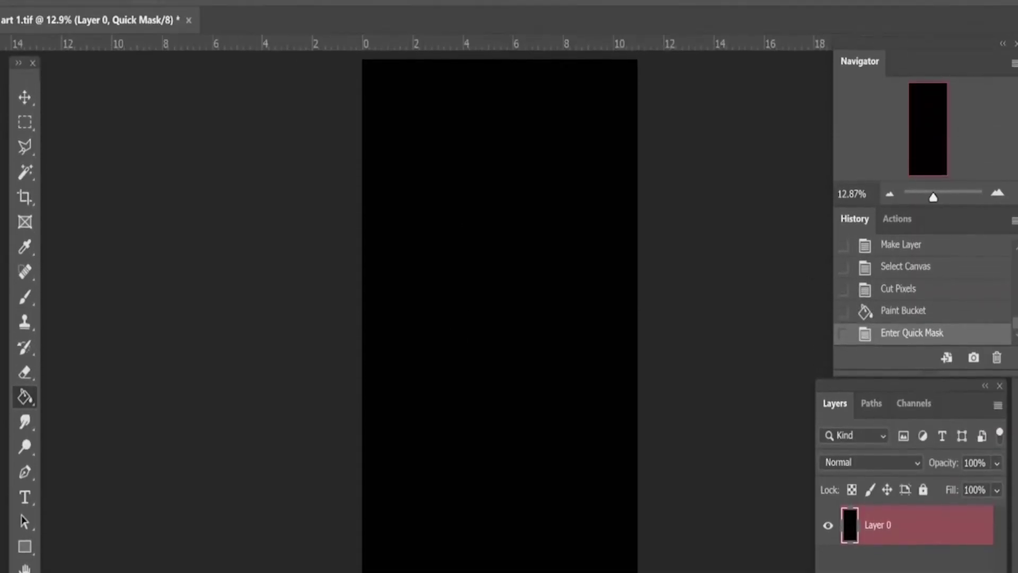
pyautogui.click(36, 3)
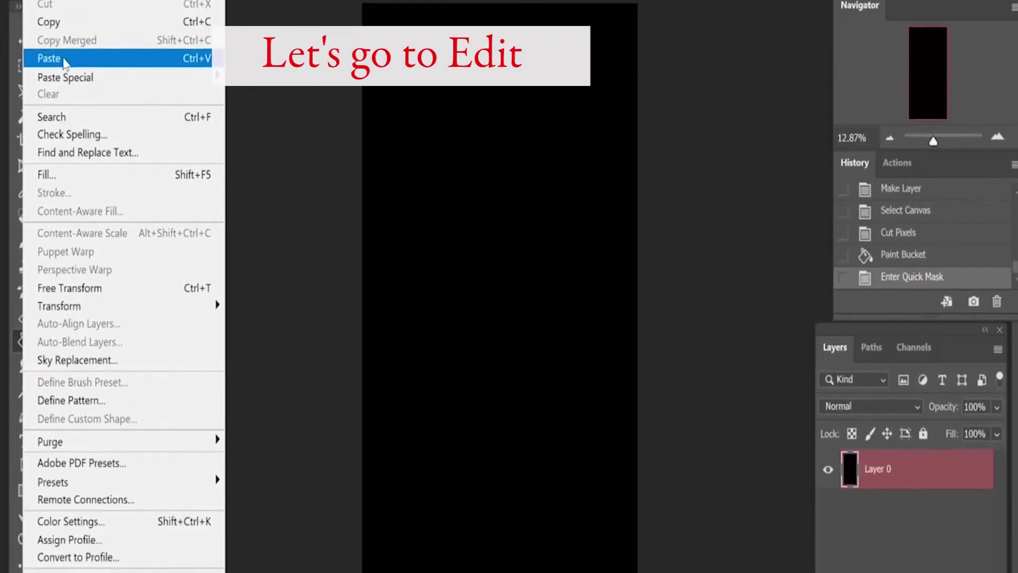
pyautogui.click(63, 66)
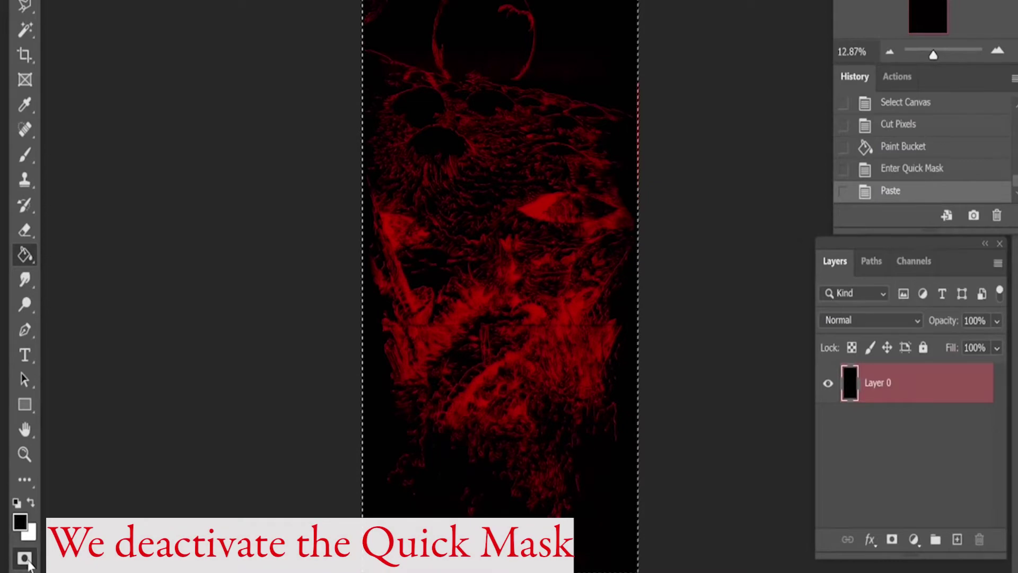
pyautogui.click(28, 564)
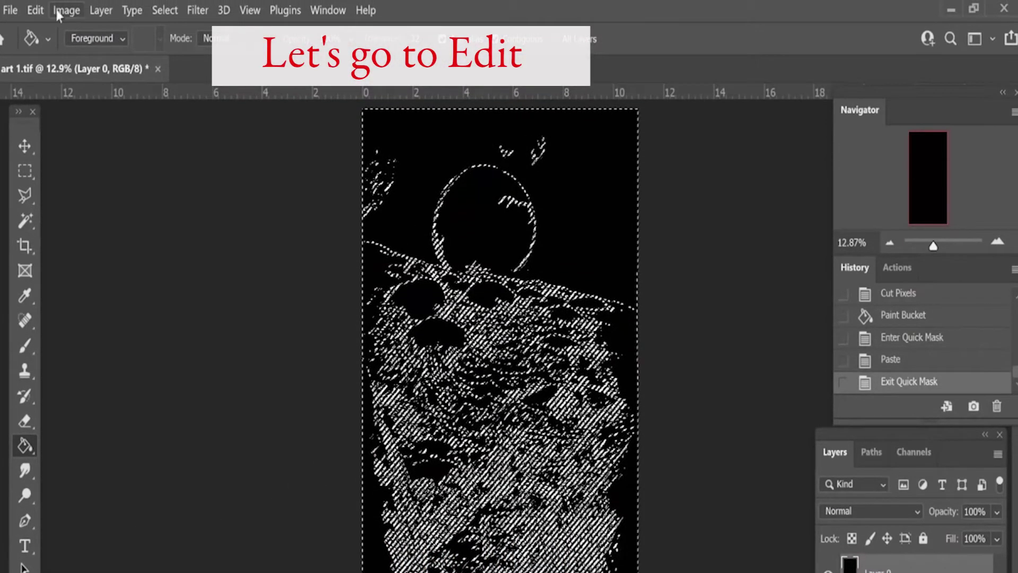
# Clear the selected areas from Layer 0 and deselect, leaving only black line art.
pyautogui.click(35, 10)
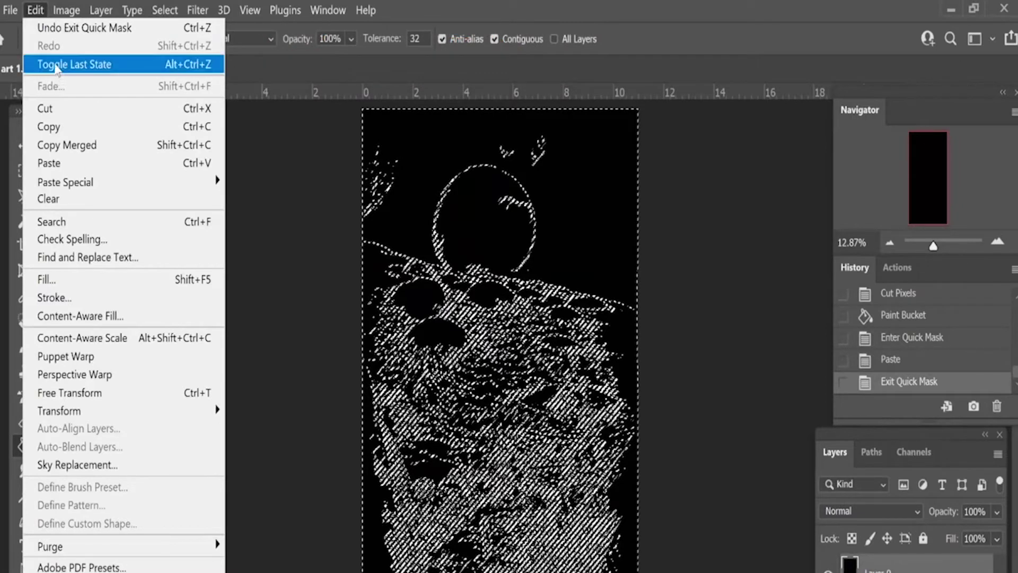
pyautogui.click(66, 198)
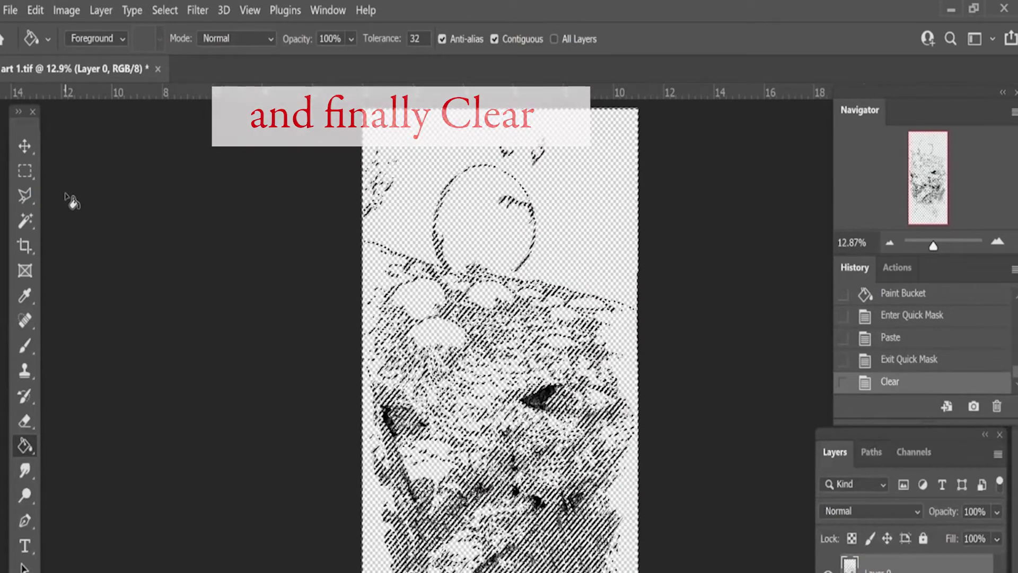
pyautogui.hotkey('ctrl', 'd')
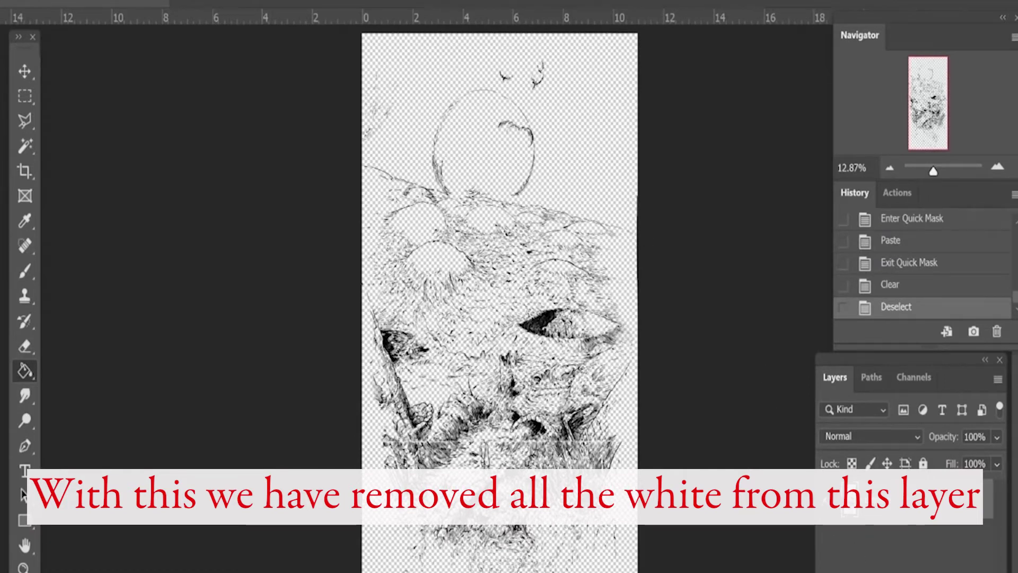
pyautogui.hotkey('alt', 'l')
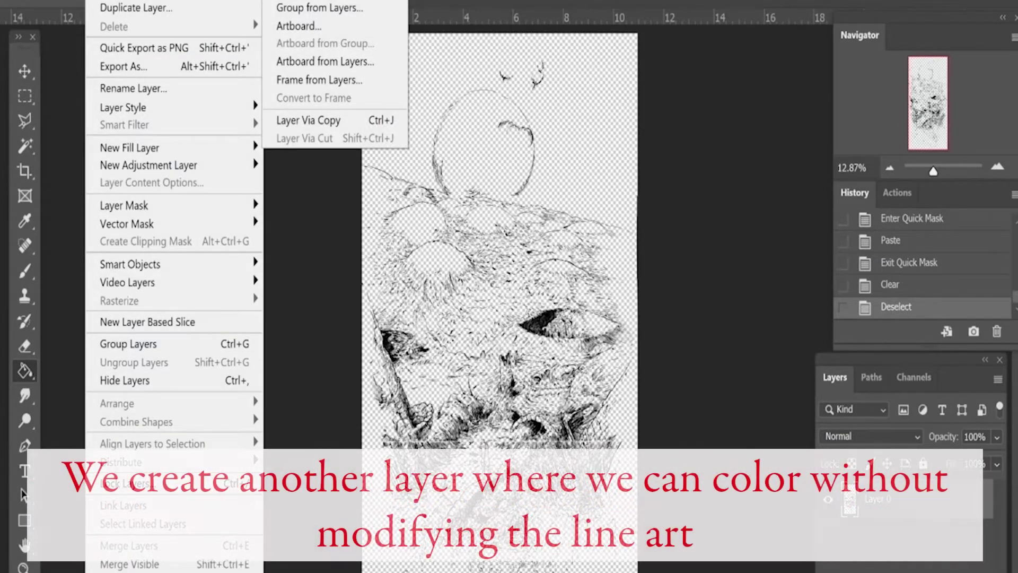
# Add a new layer named Layer 1 and fill it solid white.
pyautogui.hotkey('shift', 'ctrl', 'n')
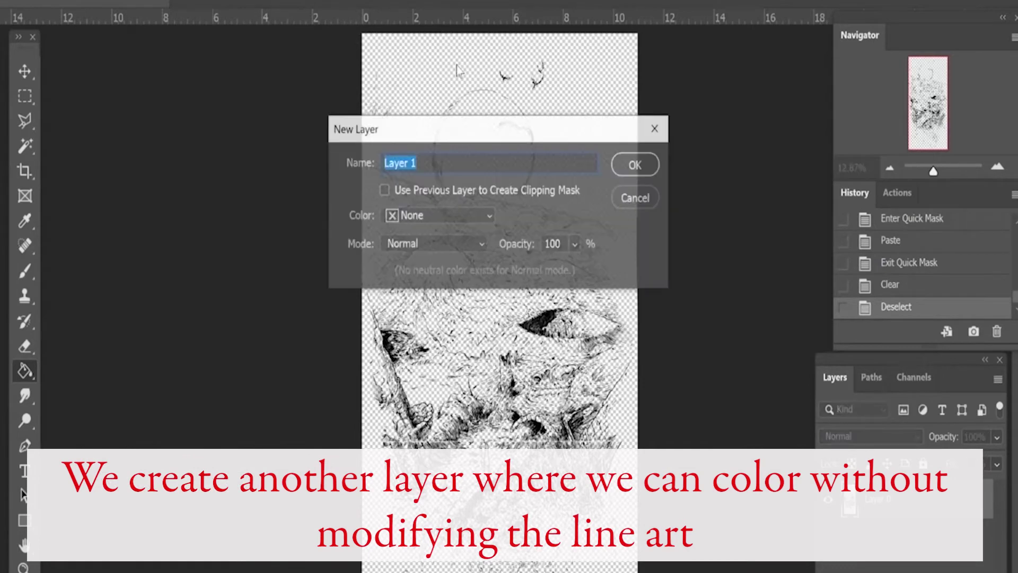
pyautogui.click(627, 166)
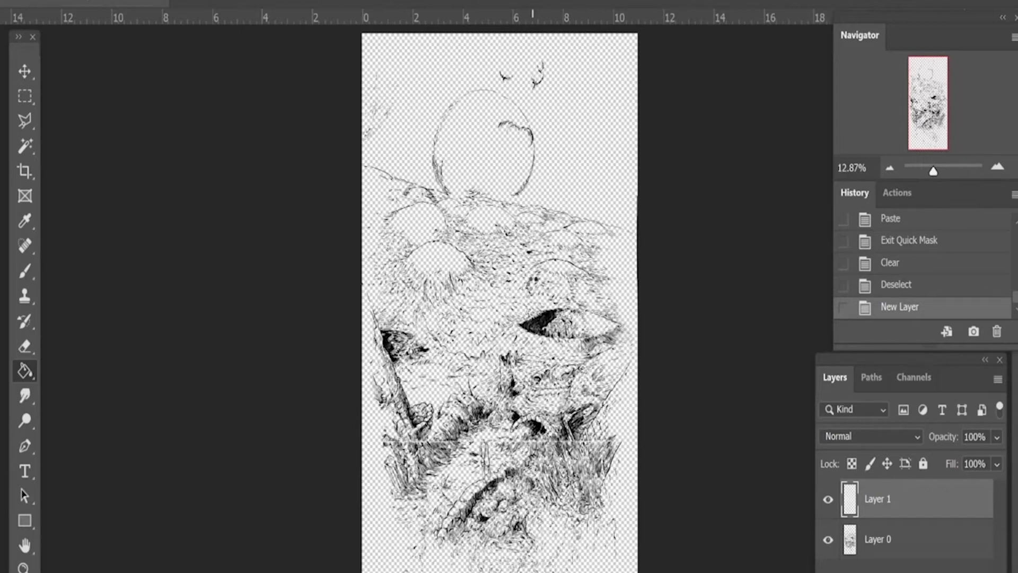
pyautogui.click(533, 285)
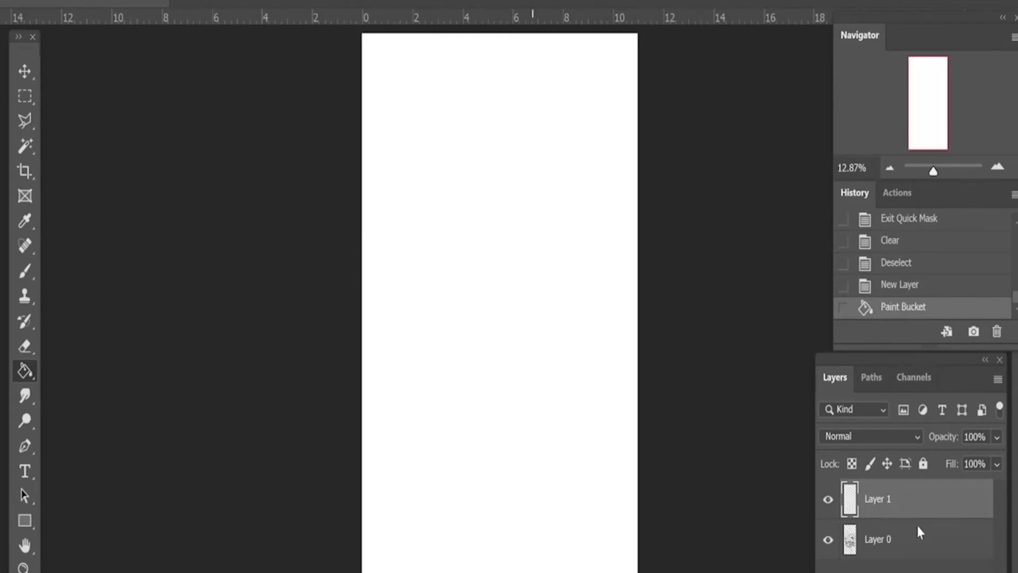
# Move Layer 1 beneath Layer 0 so the line art shows black on white.
pyautogui.moveTo(920, 498); pyautogui.dragTo(922, 557)
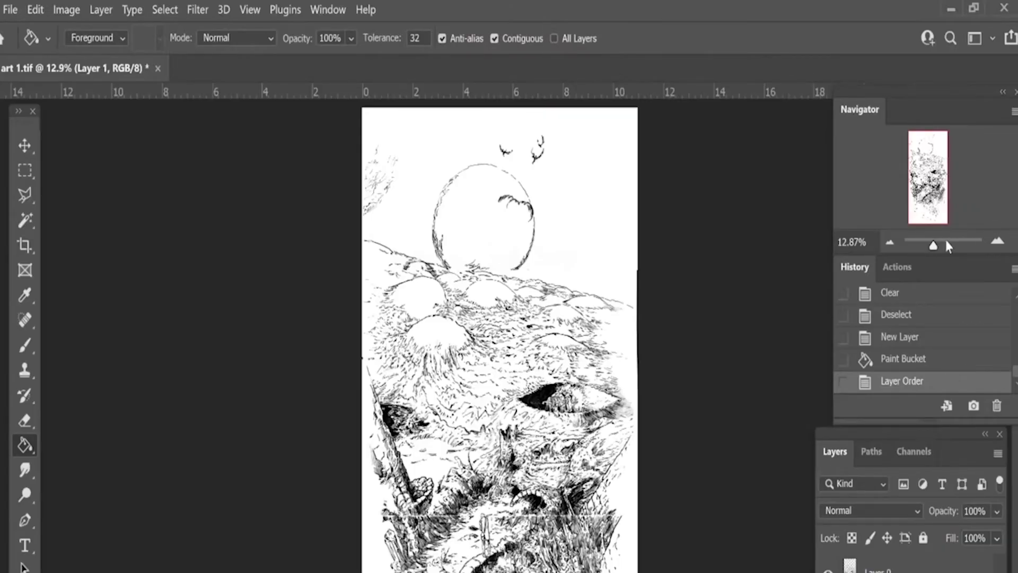
pyautogui.moveTo(948, 245); pyautogui.dragTo(938, 246)
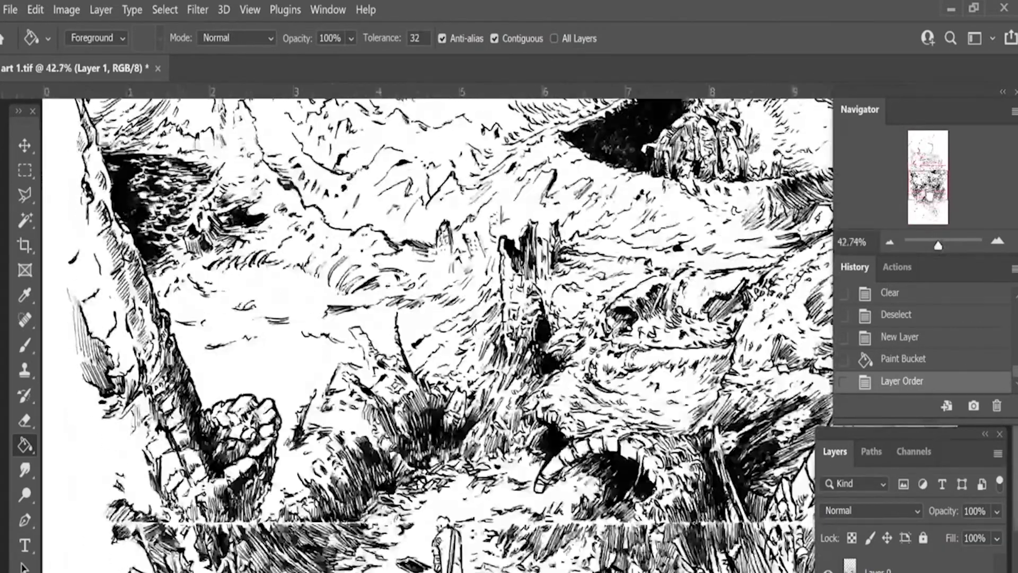
pyautogui.moveTo(631, 135); pyautogui.dragTo(578, 190)
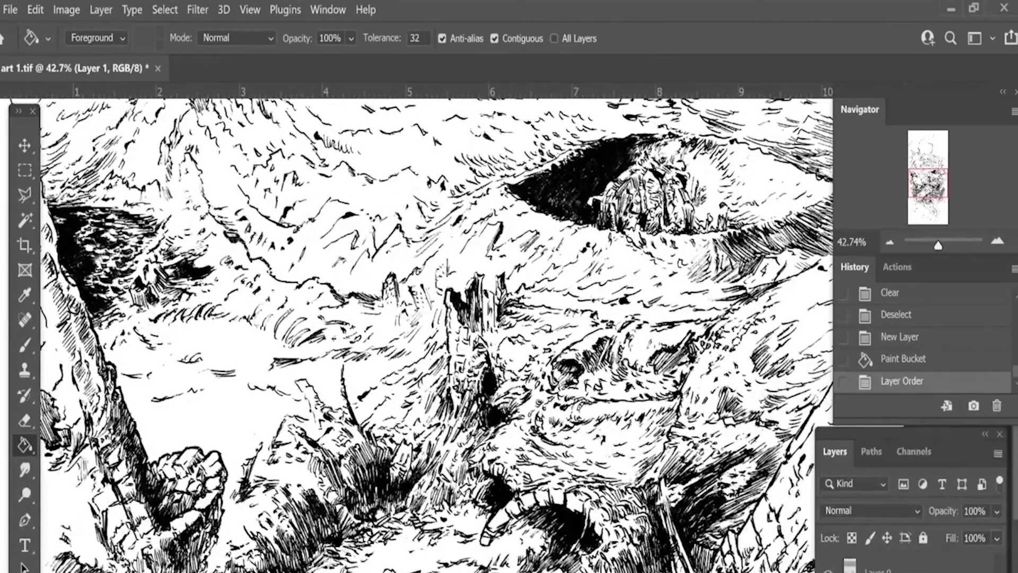
# Duplicate the line art layer twice, creating Layer 0 copy and Layer 0 copy 2.
pyautogui.hotkey('ctrl', 'j')
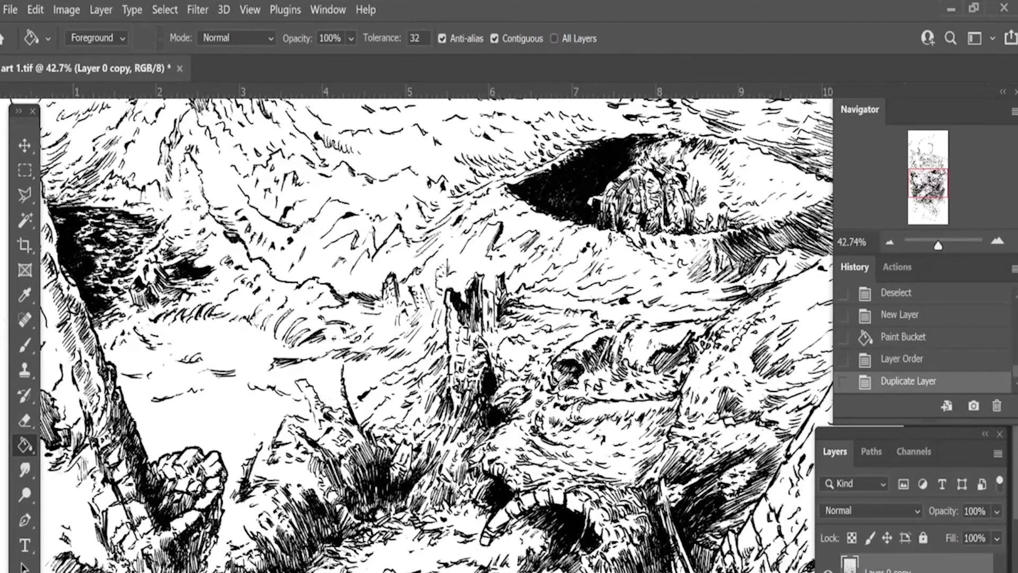
pyautogui.scroll(-2, 435, 334)
pyautogui.scroll(-3, 435, 334)
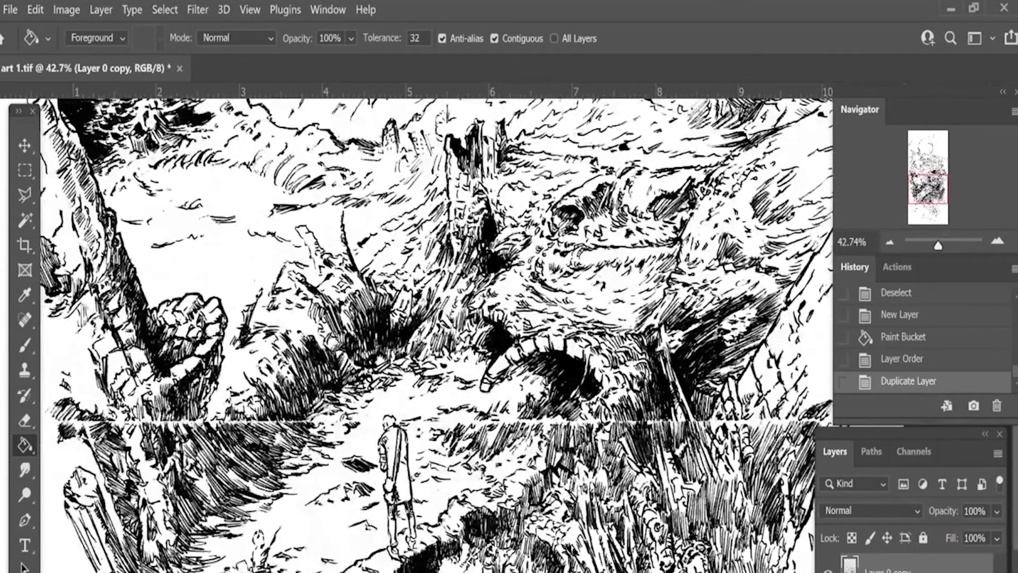
pyautogui.hotkey('ctrl', 'j')
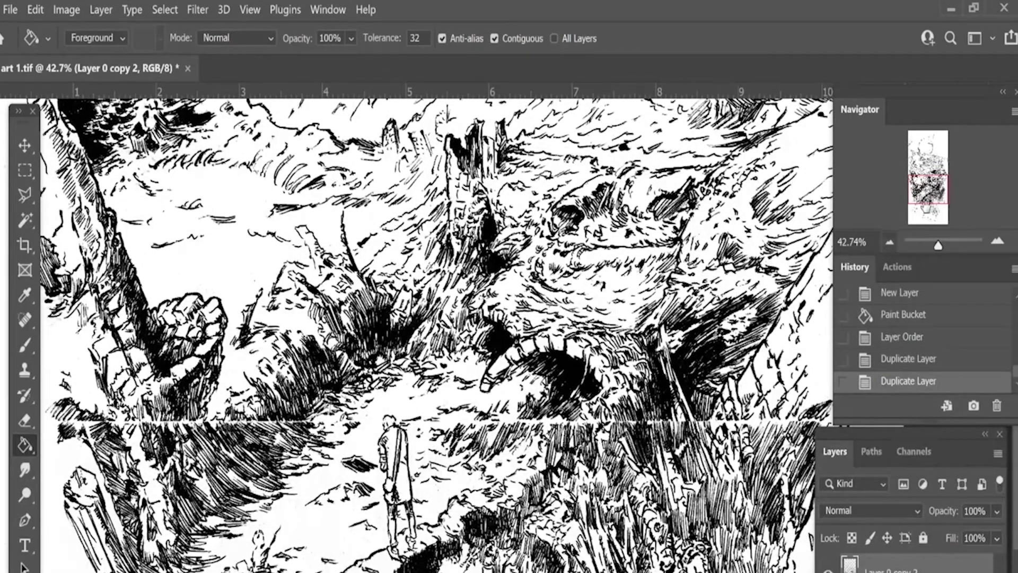
pyautogui.moveTo(938, 245); pyautogui.dragTo(936, 245)
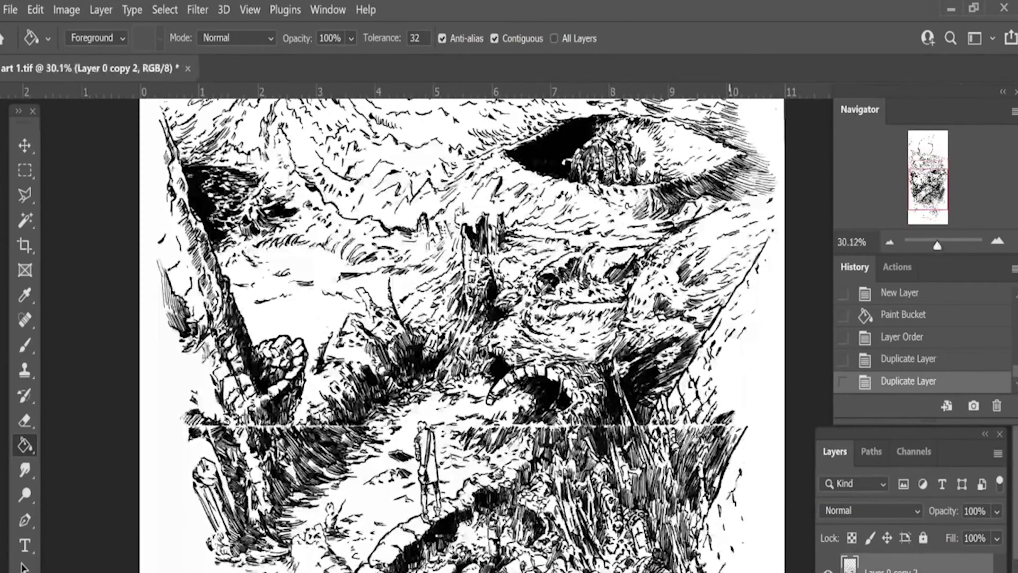
pyautogui.scroll(3, 461, 334)
pyautogui.scroll(3, 461, 334)
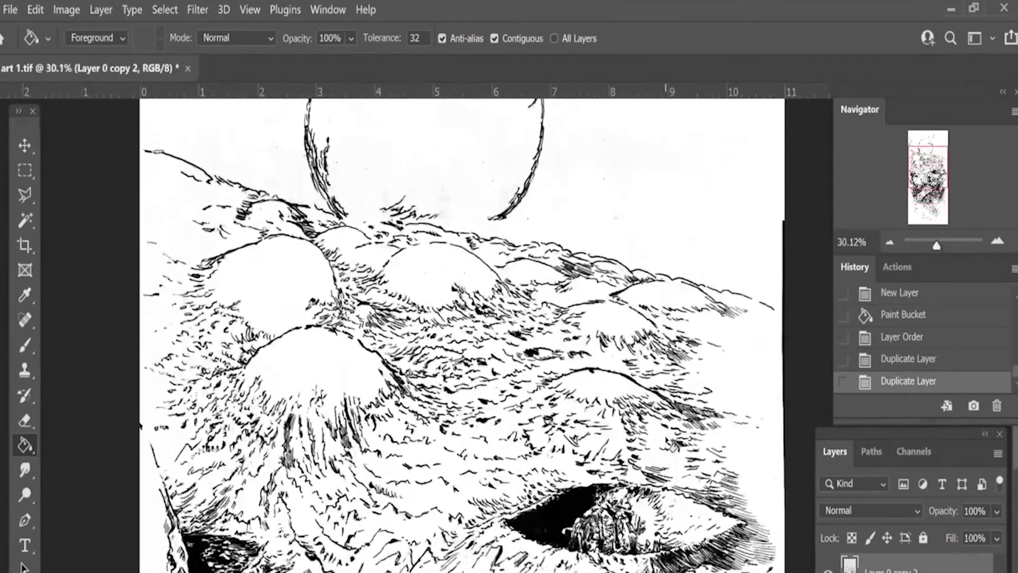
pyautogui.scroll(-3, 461, 334)
pyautogui.scroll(-3, 461, 334)
pyautogui.scroll(-2, 461, 334)
pyautogui.scroll(-3, 461, 334)
pyautogui.scroll(-1, 665, 425)
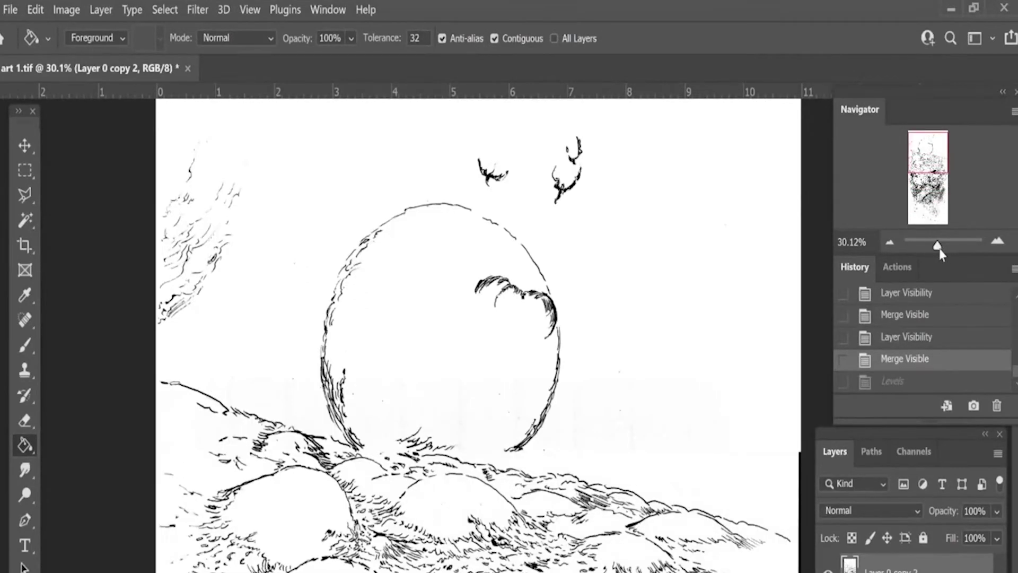
pyautogui.moveTo(937, 246); pyautogui.dragTo(947, 245)
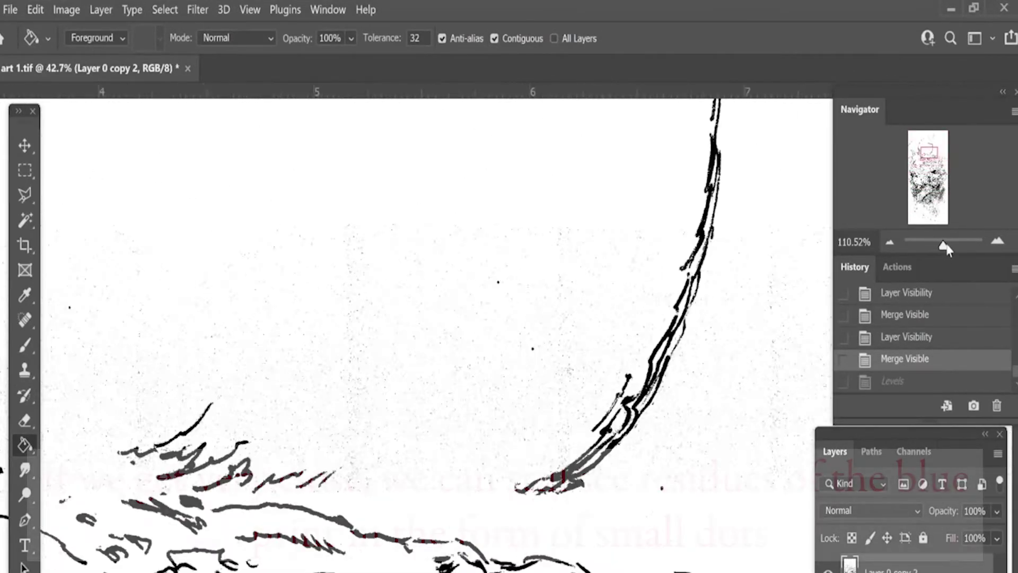
# Zoom in on the leftover dot residue and bring up the Image Adjustments list.
pyautogui.scroll(3, 615, 448)
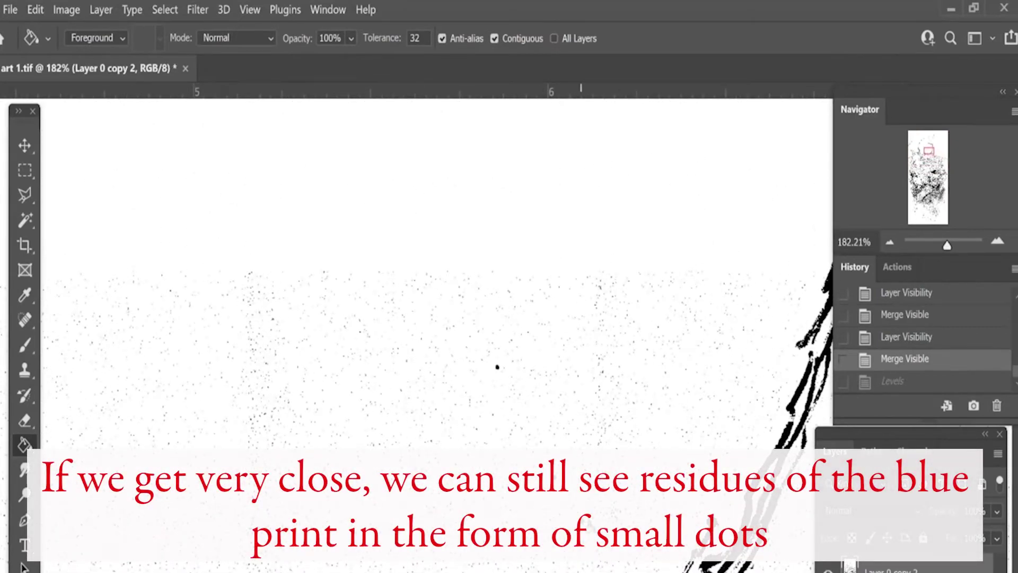
pyautogui.moveTo(948, 246); pyautogui.dragTo(942, 247)
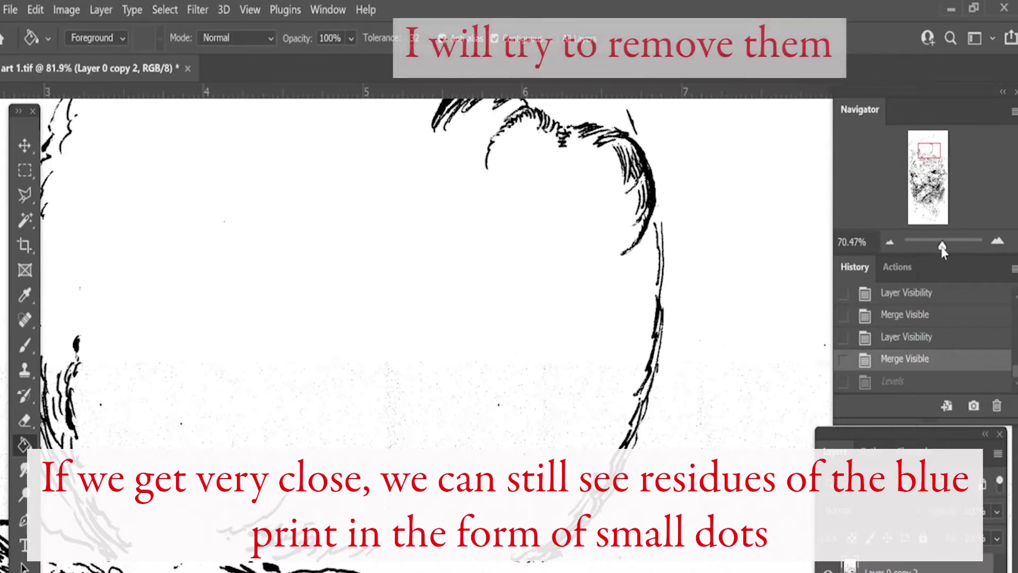
pyautogui.moveTo(943, 246); pyautogui.dragTo(946, 245)
pyautogui.moveTo(656, 392); pyautogui.dragTo(657, 315)
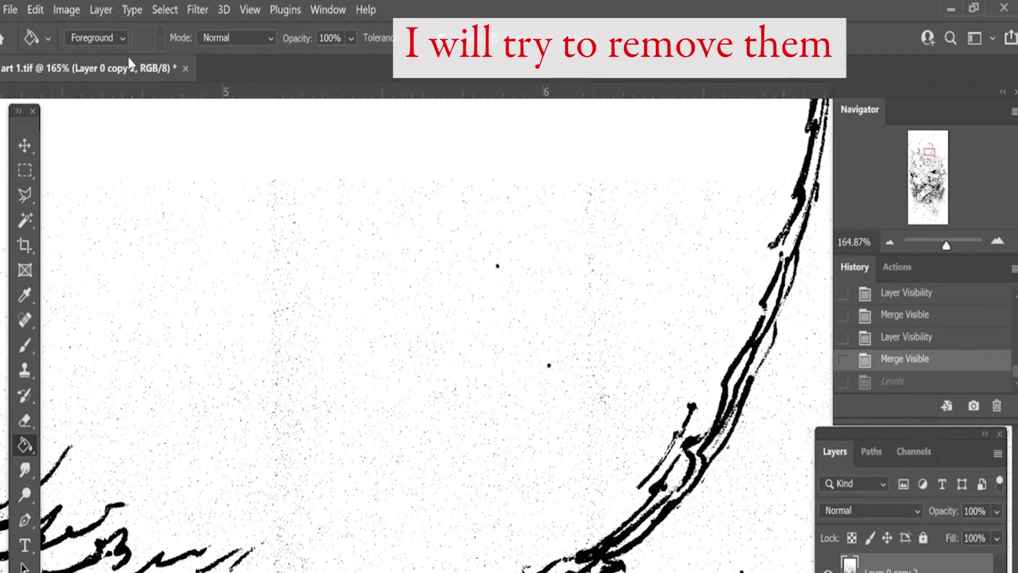
pyautogui.click(74, 13)
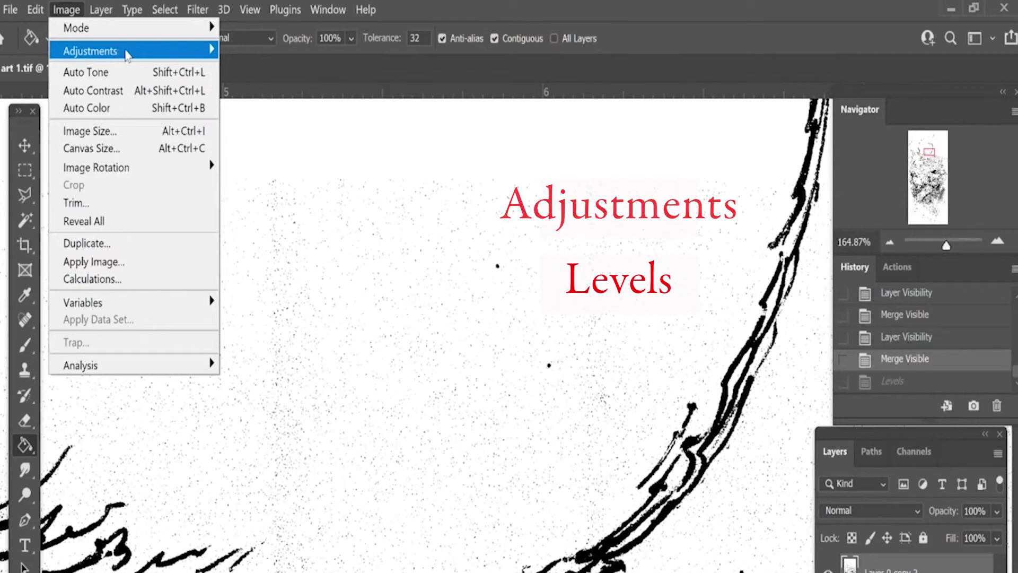
pyautogui.moveTo(90, 49)
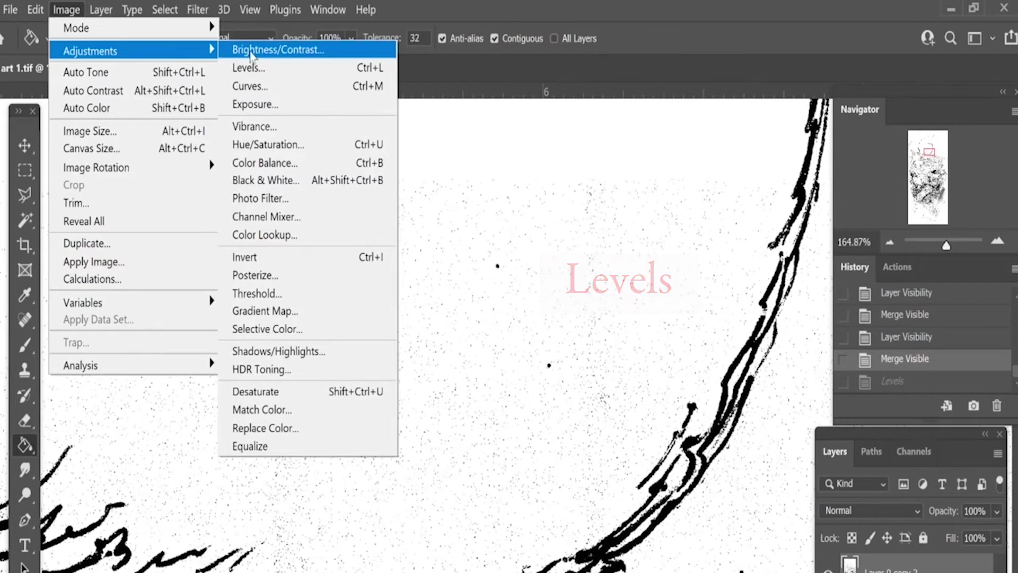
# Apply Levels, sampling the grey page background as the white point to remove speckles.
pyautogui.click(254, 68)
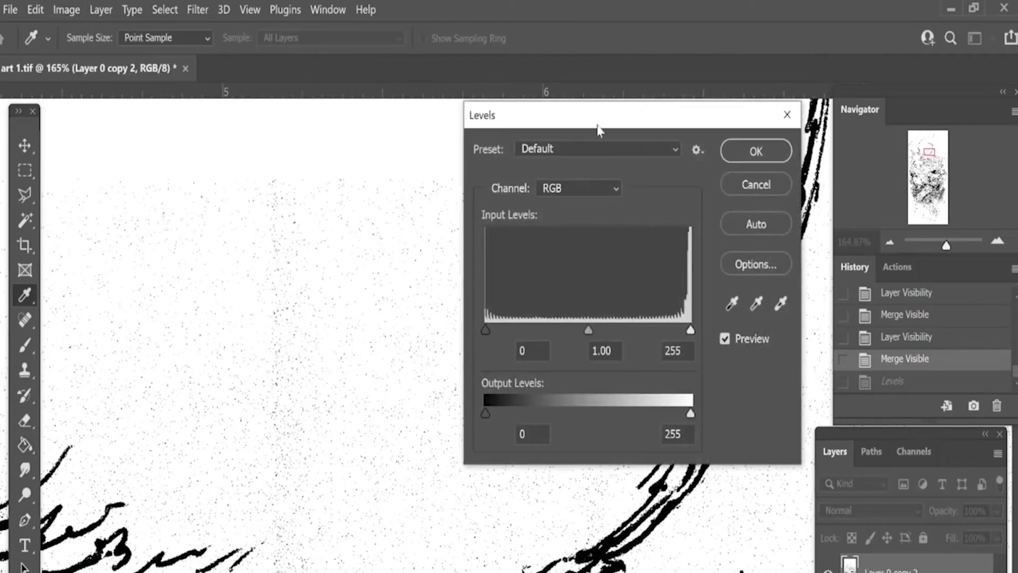
pyautogui.moveTo(640, 114)
pyautogui.mouseDown()
pyautogui.moveTo(253, 147)
pyautogui.moveTo(253, 135)
pyautogui.mouseUp()
pyautogui.click(395, 326)
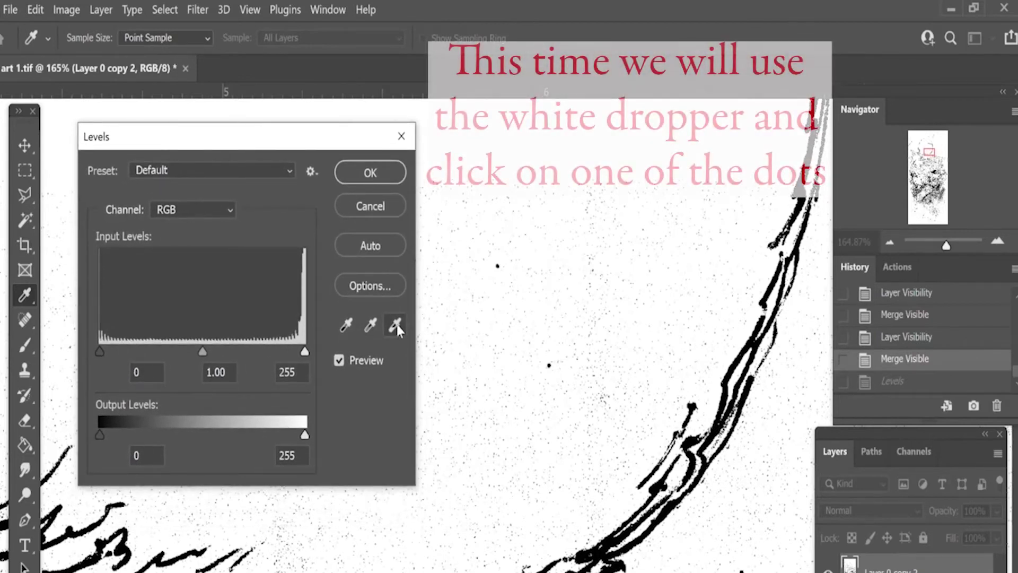
pyautogui.click(395, 326)
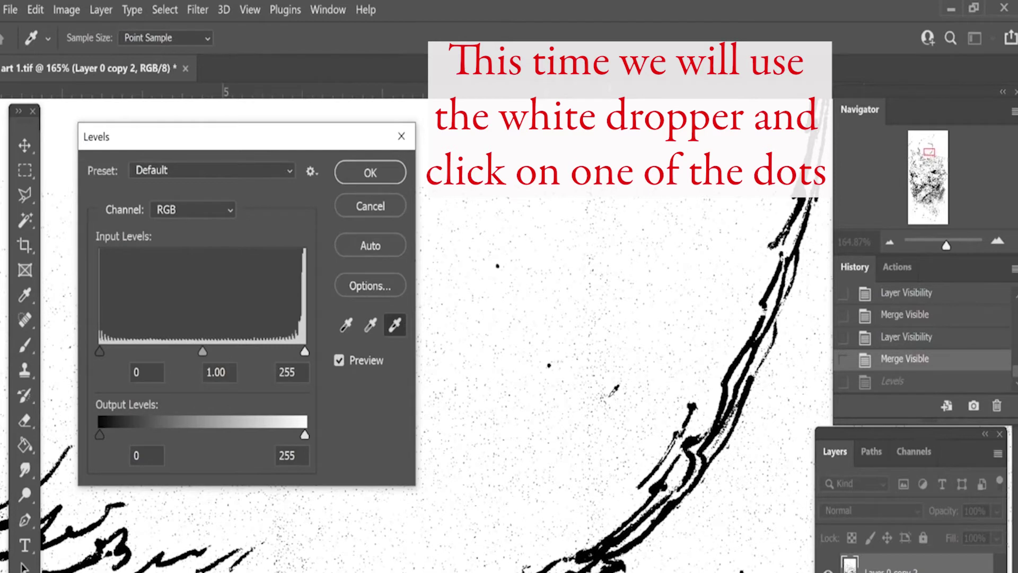
pyautogui.click(611, 396)
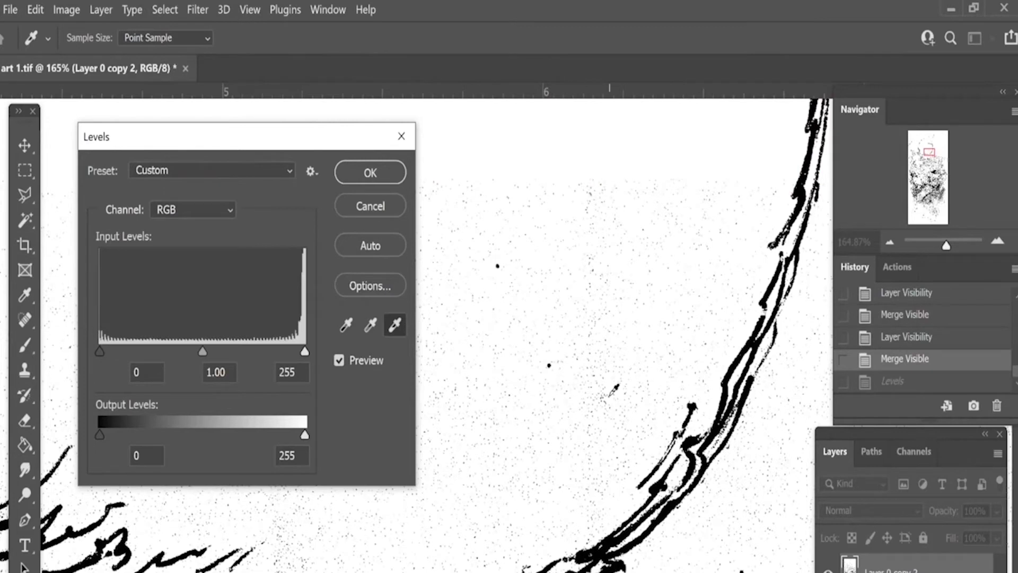
pyautogui.click(614, 394)
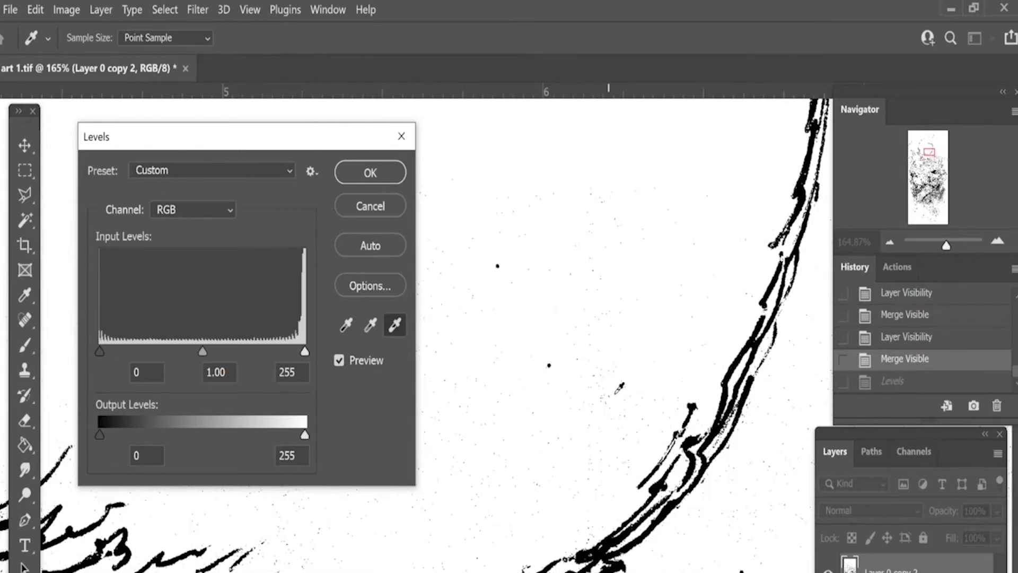
pyautogui.click(567, 333)
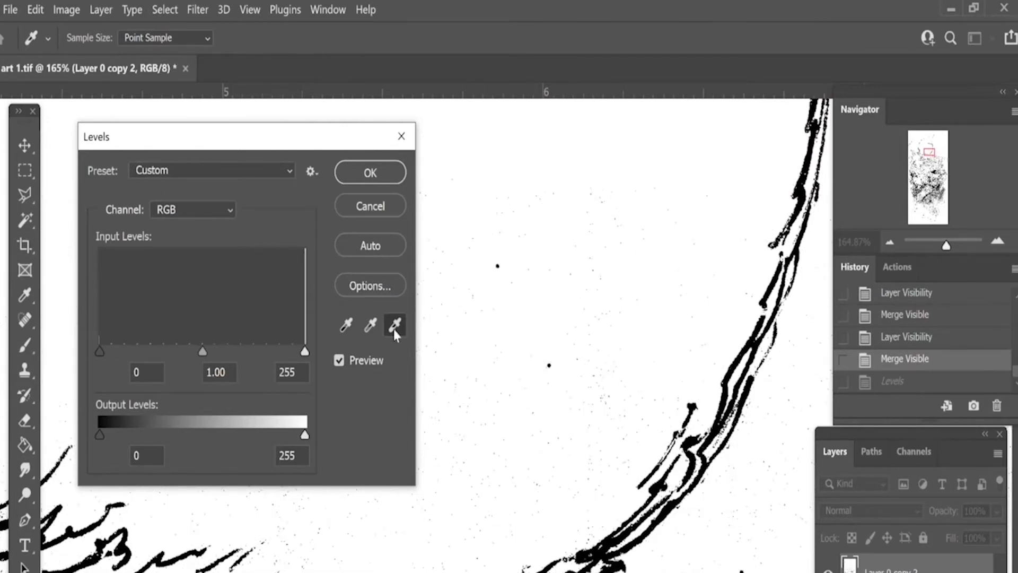
pyautogui.click(387, 177)
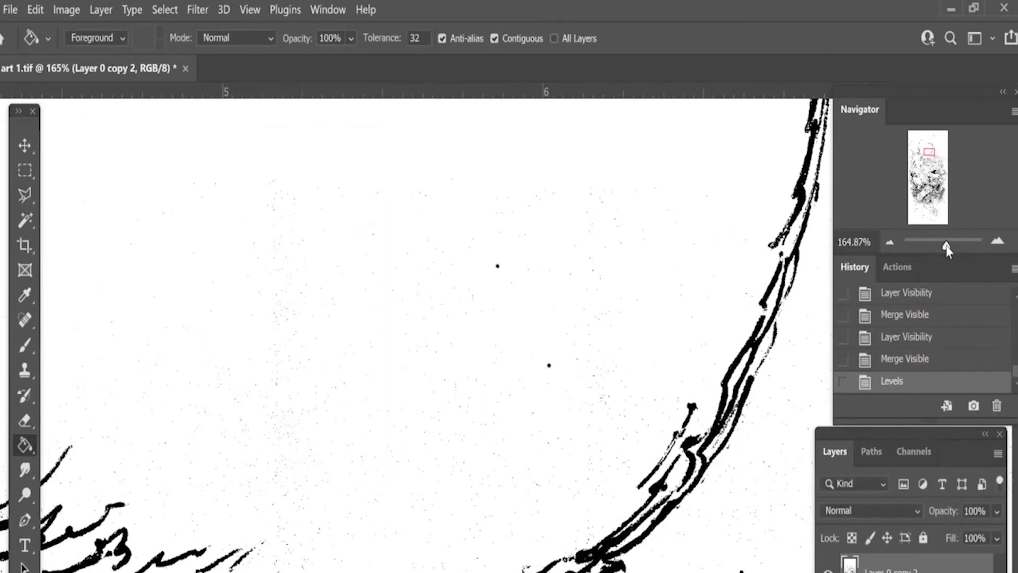
pyautogui.moveTo(946, 245); pyautogui.dragTo(936, 253)
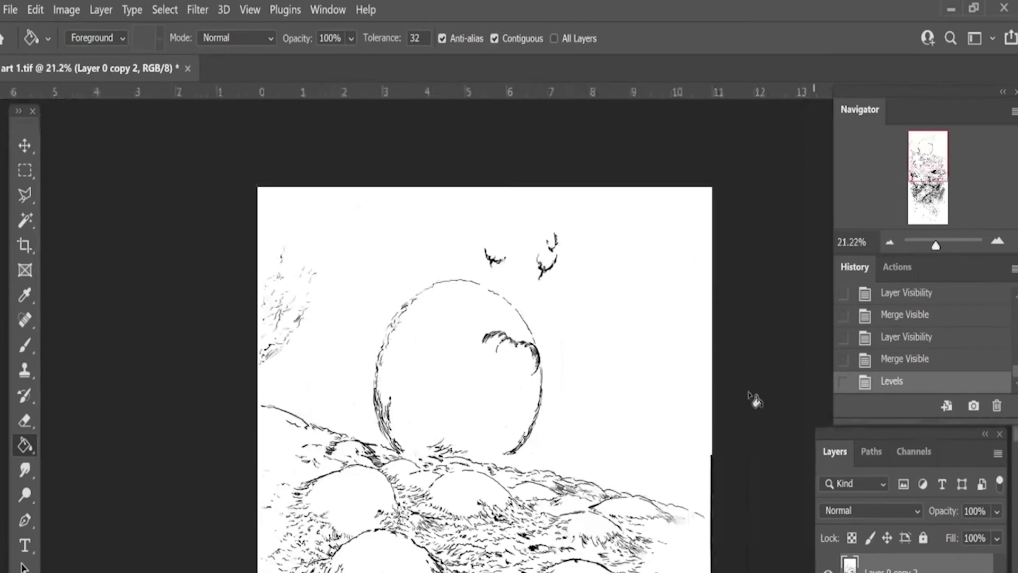
pyautogui.scroll(-2, 667, 432)
pyautogui.moveTo(936, 248); pyautogui.dragTo(943, 245)
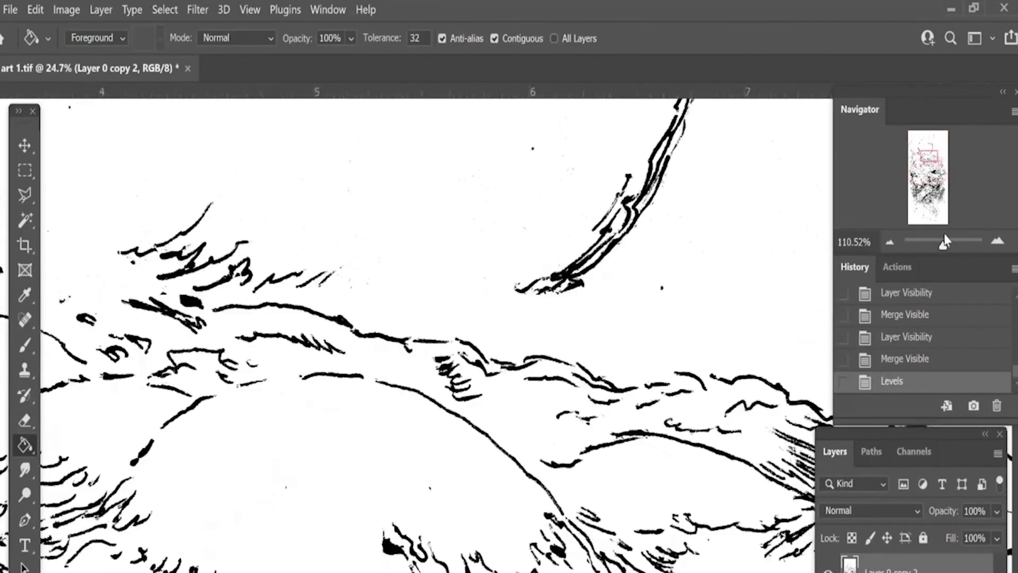
pyautogui.scroll(3, 645, 461)
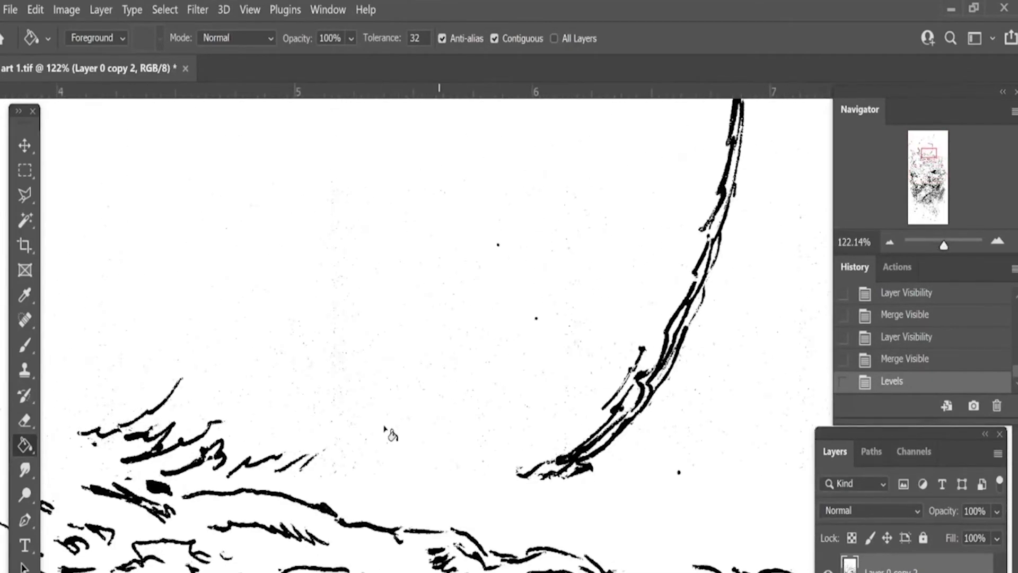
pyautogui.moveTo(944, 248); pyautogui.dragTo(952, 245)
pyautogui.scroll(3, 621, 424)
pyautogui.scroll(3, 636, 393)
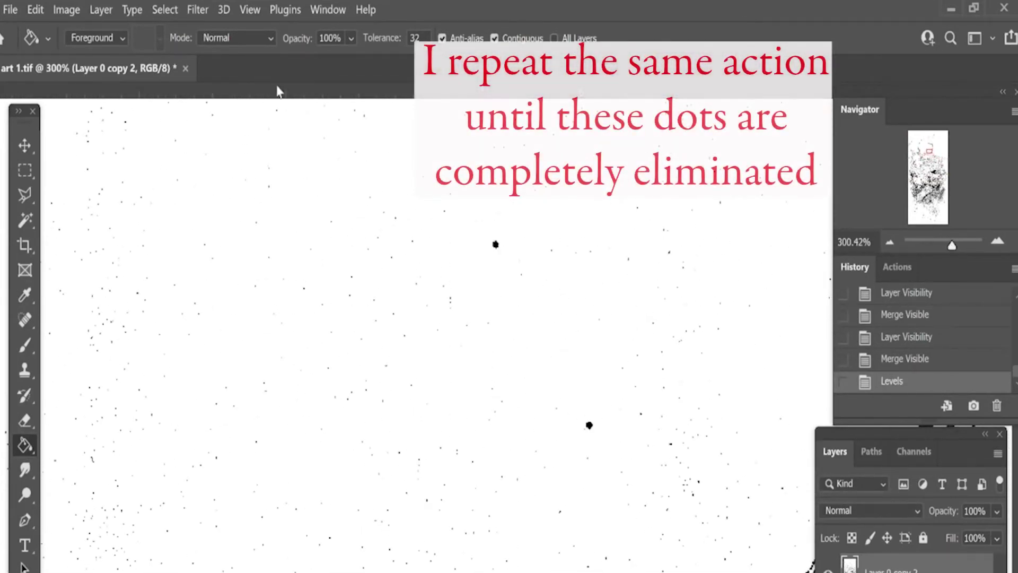
pyautogui.click(66, 10)
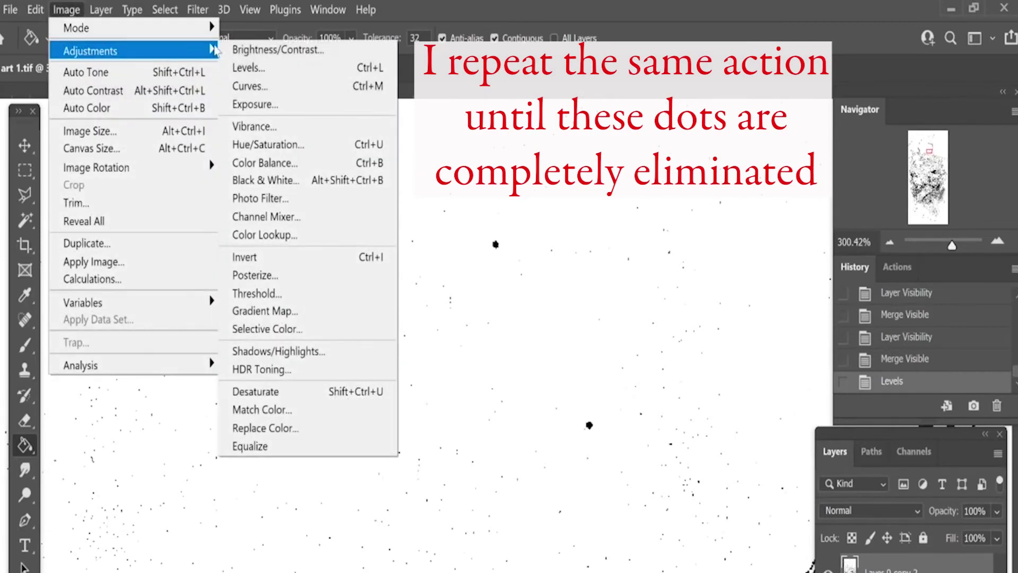
# Apply a second Levels pass, sampling the speckled background as white.
pyautogui.click(289, 68)
pyautogui.click(395, 326)
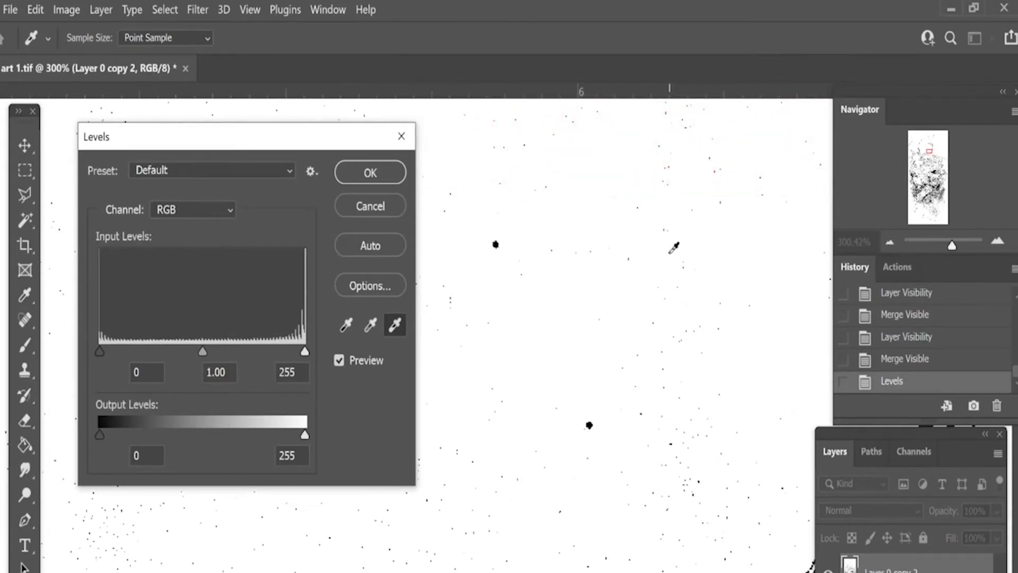
pyautogui.click(669, 252)
pyautogui.click(599, 424)
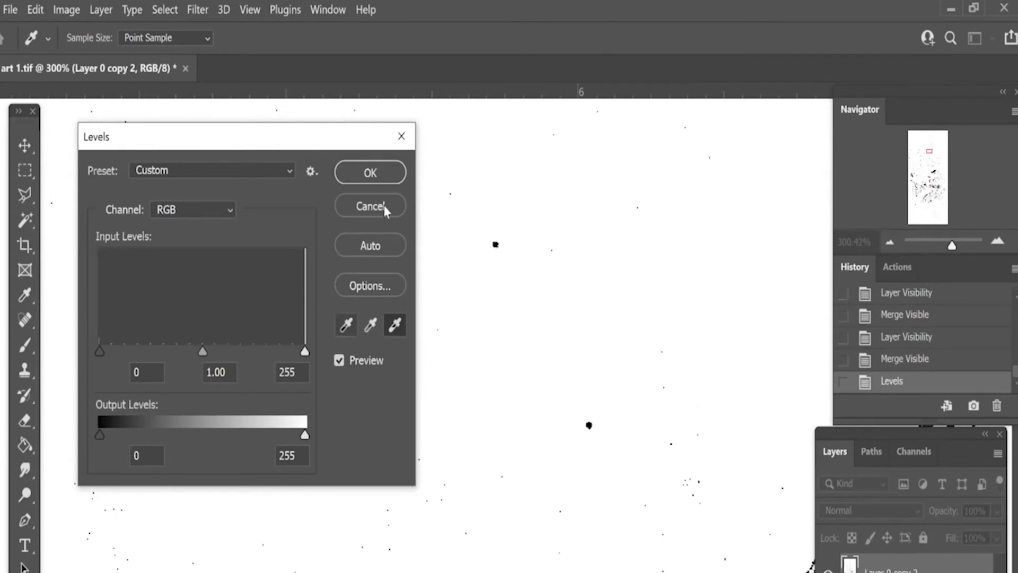
pyautogui.click(380, 172)
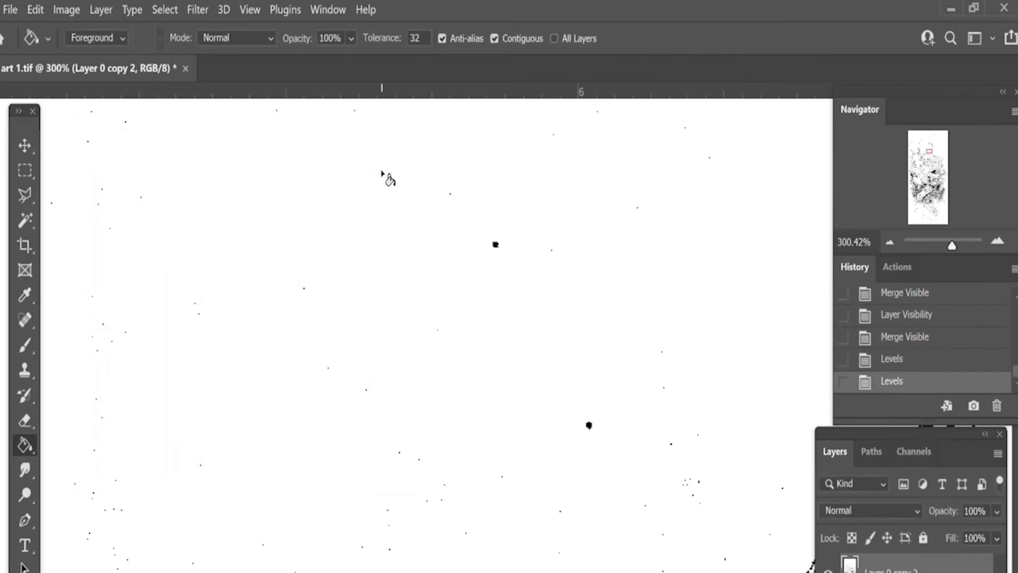
pyautogui.moveTo(951, 245); pyautogui.dragTo(931, 251)
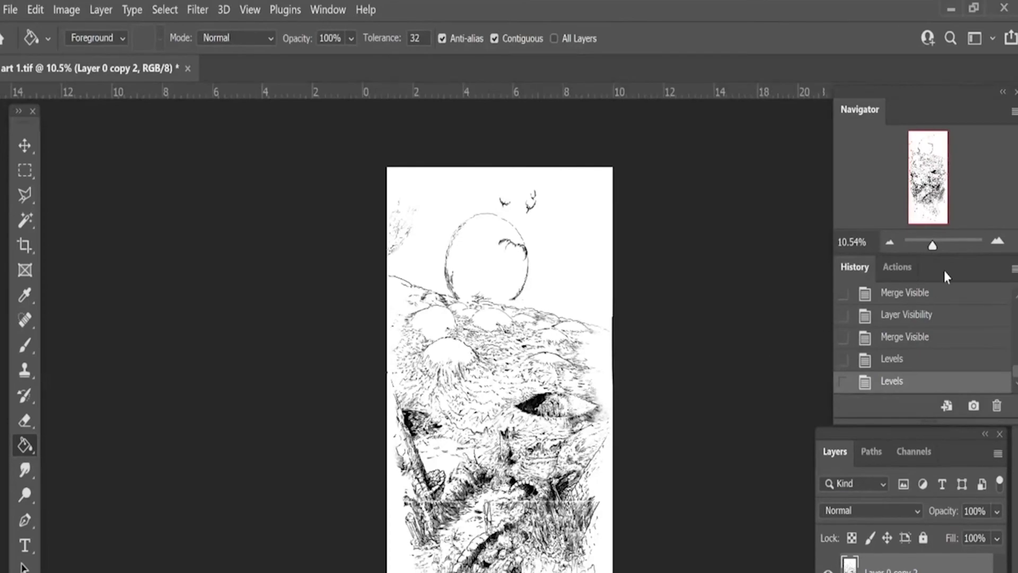
pyautogui.moveTo(943, 249); pyautogui.dragTo(948, 249)
pyautogui.scroll(-5, 424, 318)
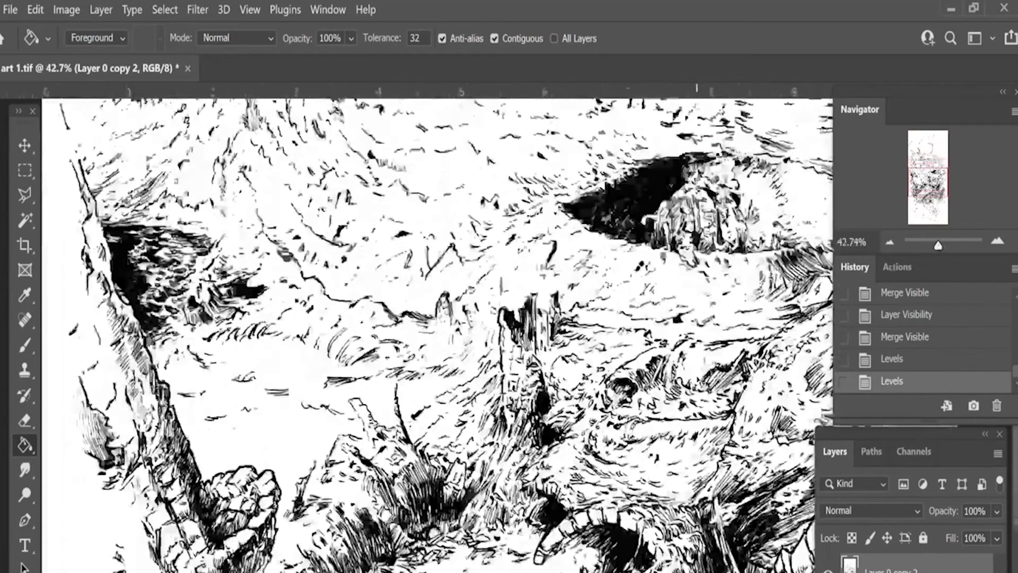
pyautogui.scroll(-3, 424, 318)
pyautogui.scroll(-2, 424, 319)
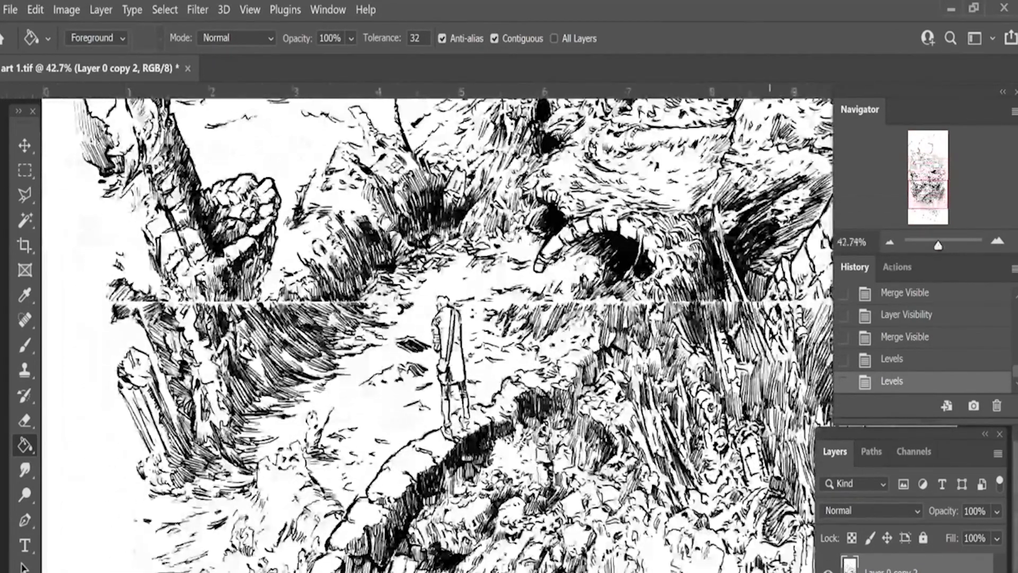
pyautogui.moveTo(938, 246); pyautogui.dragTo(935, 245)
pyautogui.scroll(-4, 753, 311)
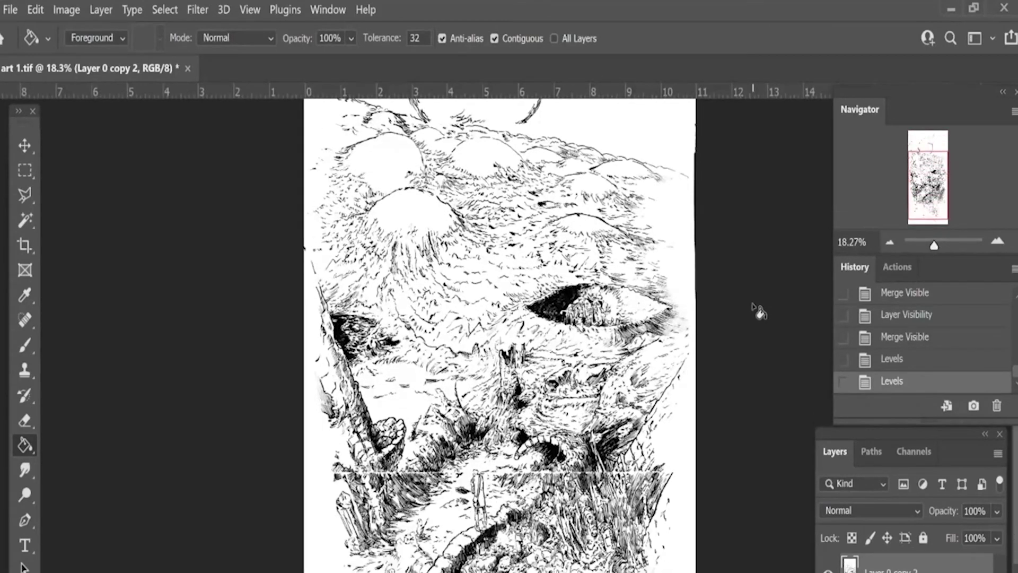
pyautogui.scroll(-1, 750, 313)
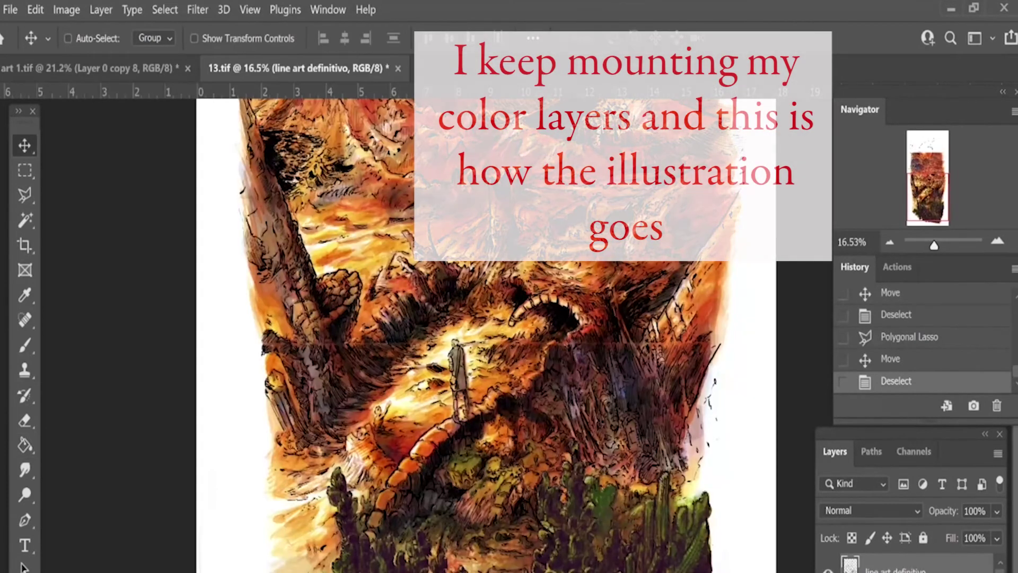
pyautogui.click(828, 569)
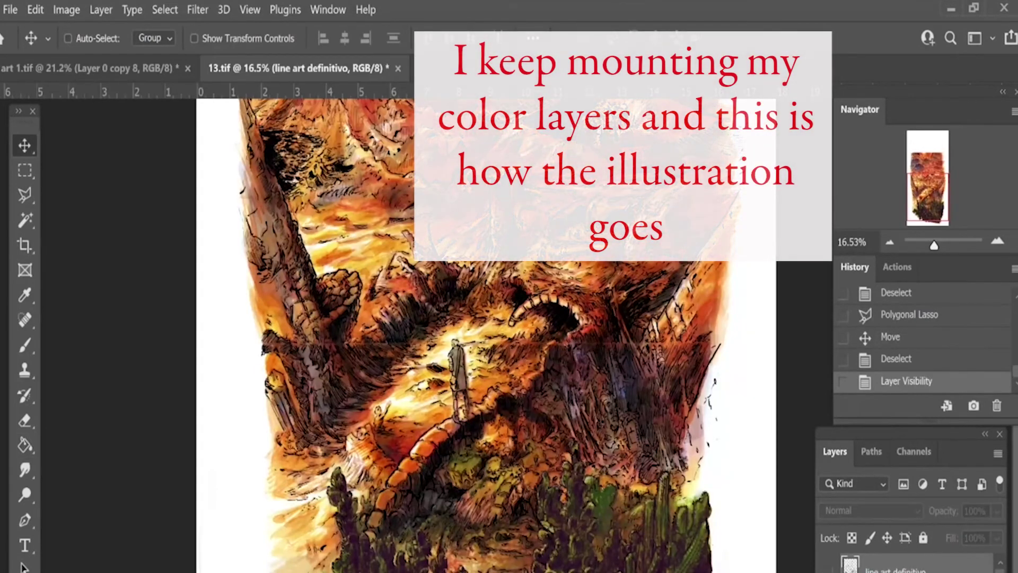
# Show the line art definitivo layer again in 13.tif and zoom in on details.
pyautogui.moveTo(936, 248); pyautogui.dragTo(933, 250)
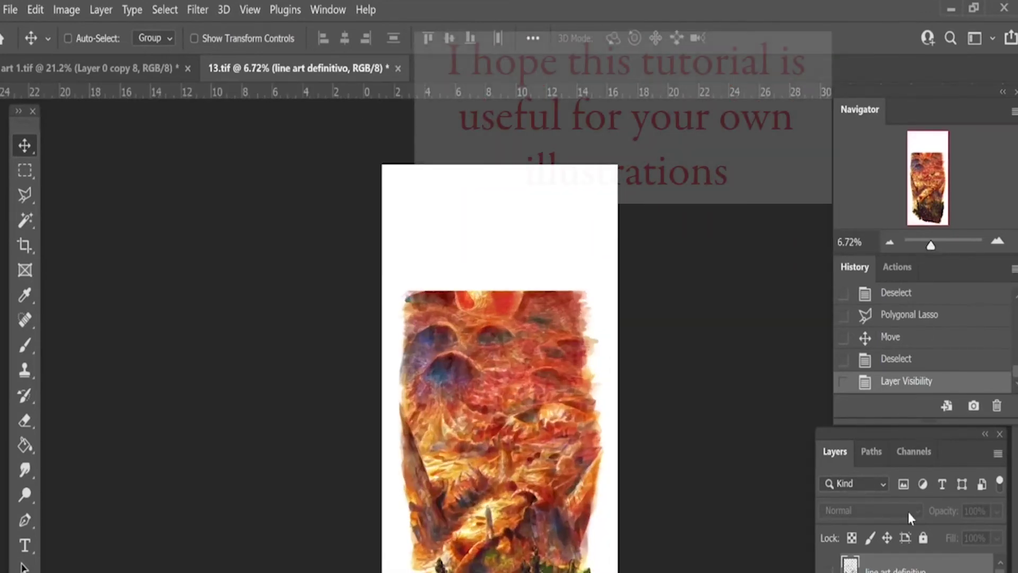
pyautogui.click(829, 570)
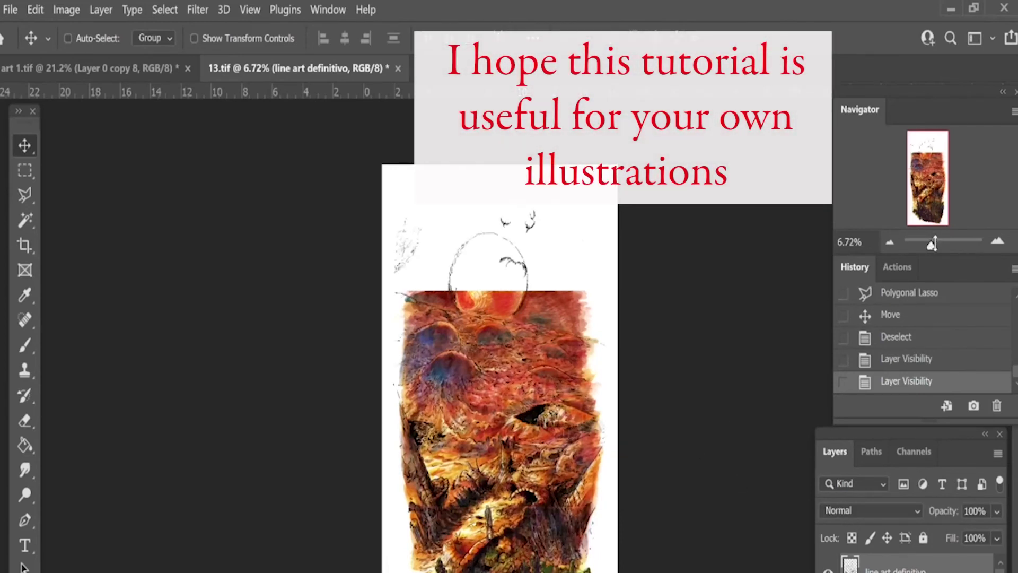
pyautogui.moveTo(932, 247); pyautogui.dragTo(939, 245)
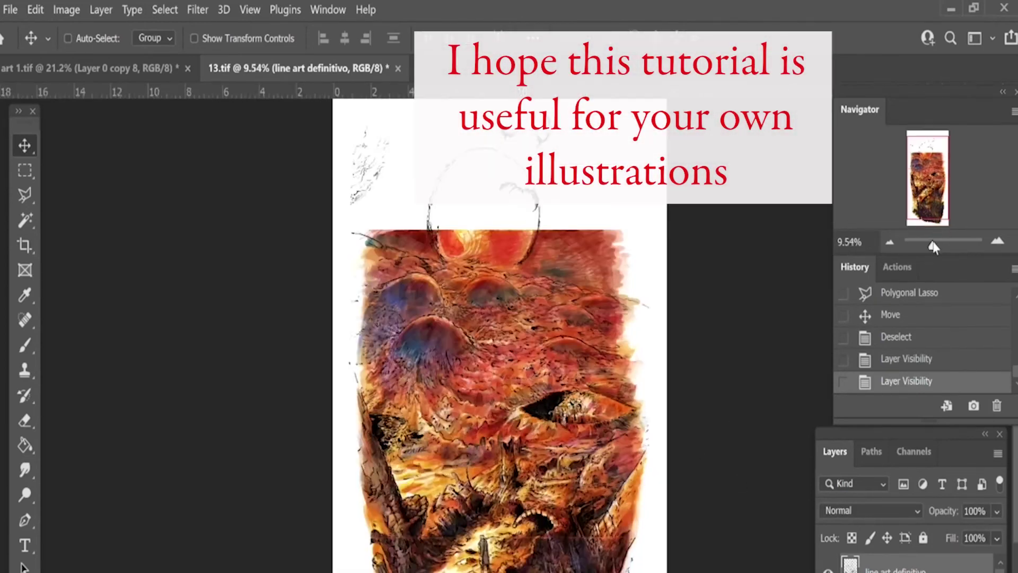
pyautogui.scroll(-3, 582, 530)
pyautogui.scroll(-3, 581, 530)
pyautogui.scroll(-3, 581, 530)
pyautogui.scroll(-3, 582, 530)
pyautogui.scroll(-3, 583, 532)
pyautogui.scroll(-3, 584, 532)
pyautogui.scroll(-3, 584, 532)
pyautogui.scroll(-3, 587, 535)
pyautogui.scroll(-2, 586, 533)
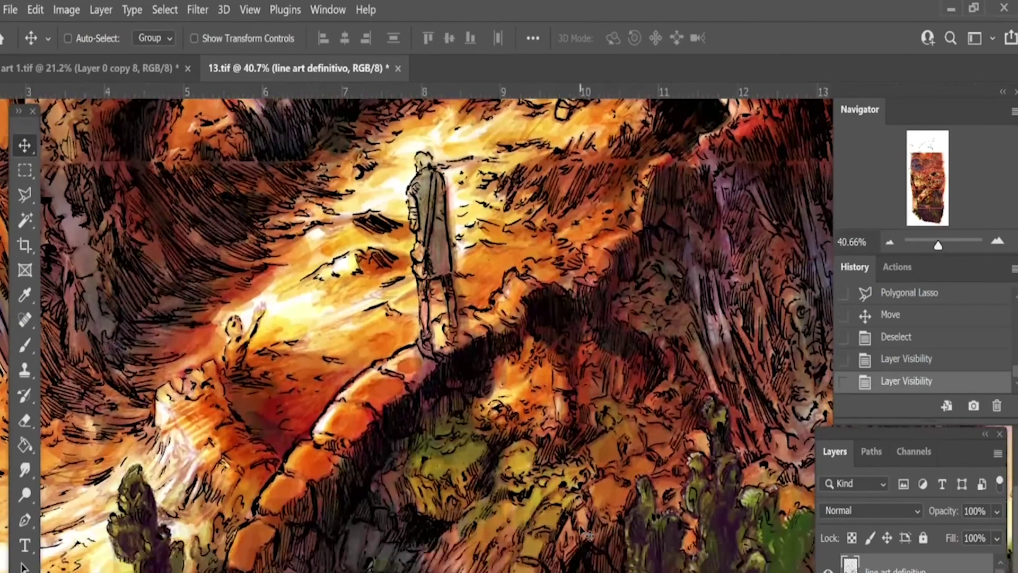
pyautogui.scroll(-3, 583, 532)
pyautogui.scroll(-3, 581, 530)
pyautogui.scroll(-2, 663, 477)
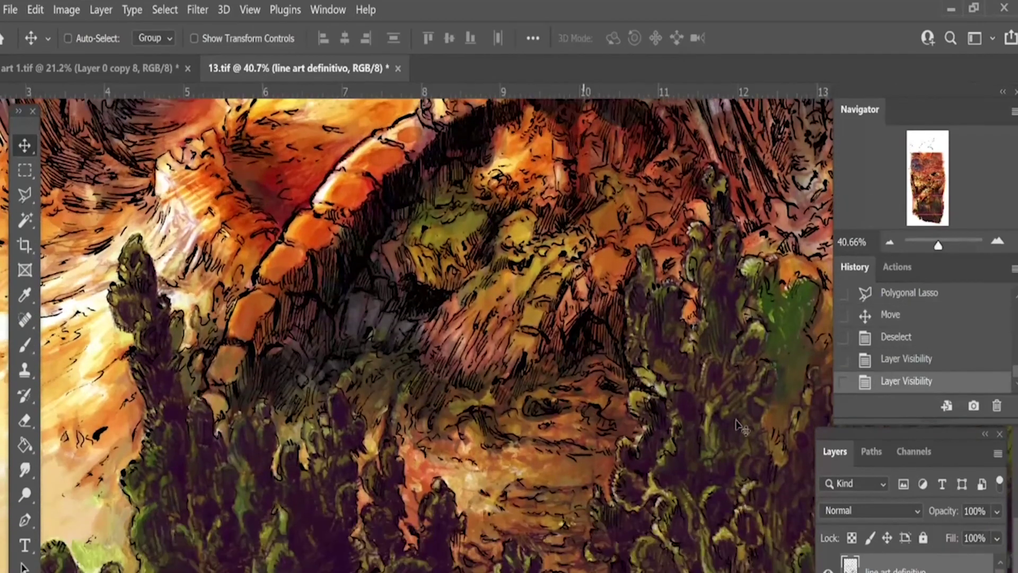
# Zoom out and scroll through the full coloured illustration to review it.
pyautogui.moveTo(939, 249); pyautogui.dragTo(935, 250)
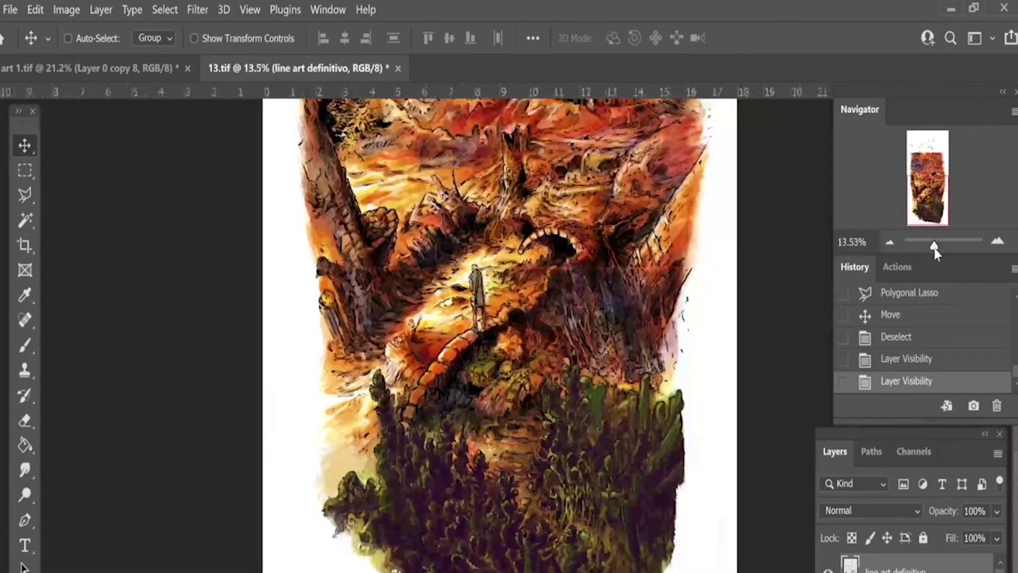
pyautogui.scroll(2, 731, 469)
pyautogui.scroll(1, 730, 469)
pyautogui.scroll(1, 730, 469)
pyautogui.scroll(1, 731, 469)
pyautogui.scroll(1, 727, 469)
pyautogui.scroll(2, 727, 469)
pyautogui.scroll(2, 727, 469)
pyautogui.scroll(2, 727, 469)
pyautogui.scroll(3, 731, 472)
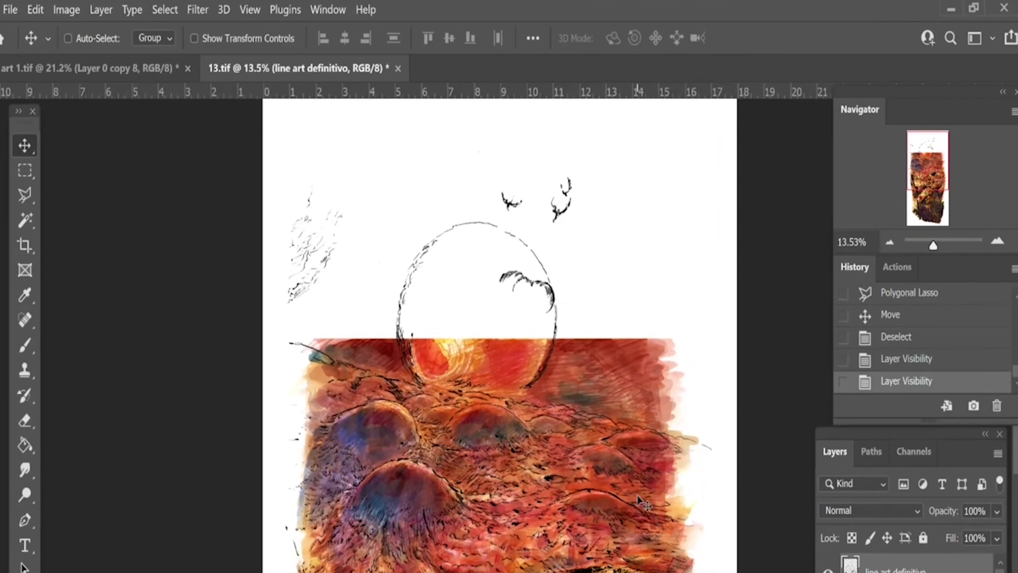
pyautogui.scroll(-3, 644, 501)
pyautogui.scroll(-2, 643, 501)
pyautogui.scroll(-1, 643, 501)
pyautogui.scroll(-3, 643, 501)
pyautogui.scroll(-1, 643, 501)
pyautogui.scroll(-3, 643, 501)
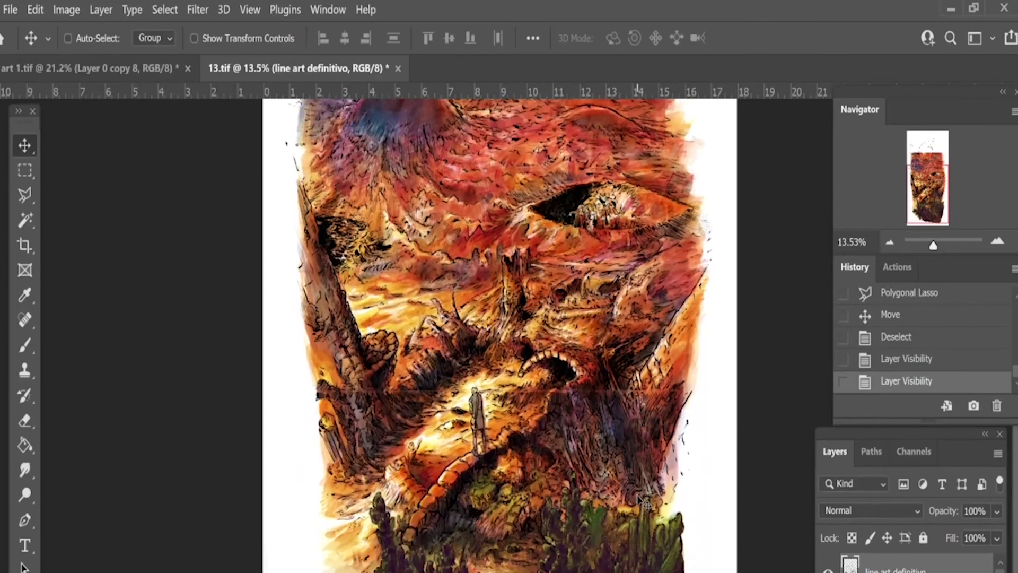